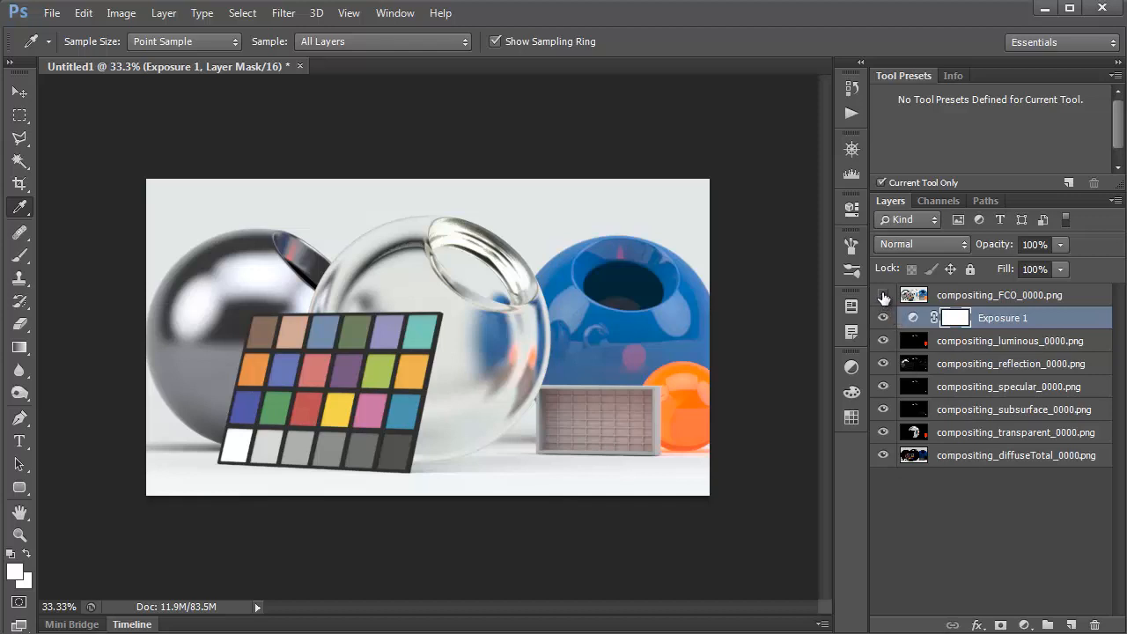
- Toggle the compositing_FCO_0000.png layer's visibility to compare it with the composite of the passes beneath, leaving it shown
{"action": "left_click", "coordinate": [881, 300]}
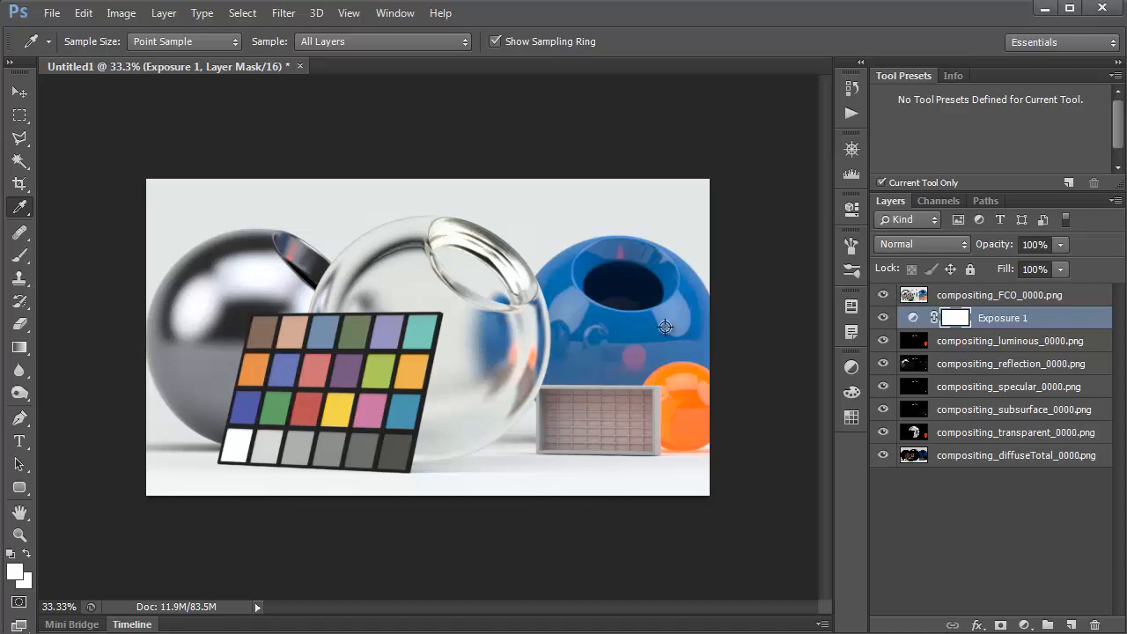
{"action": "left_click", "coordinate": [882, 297]}
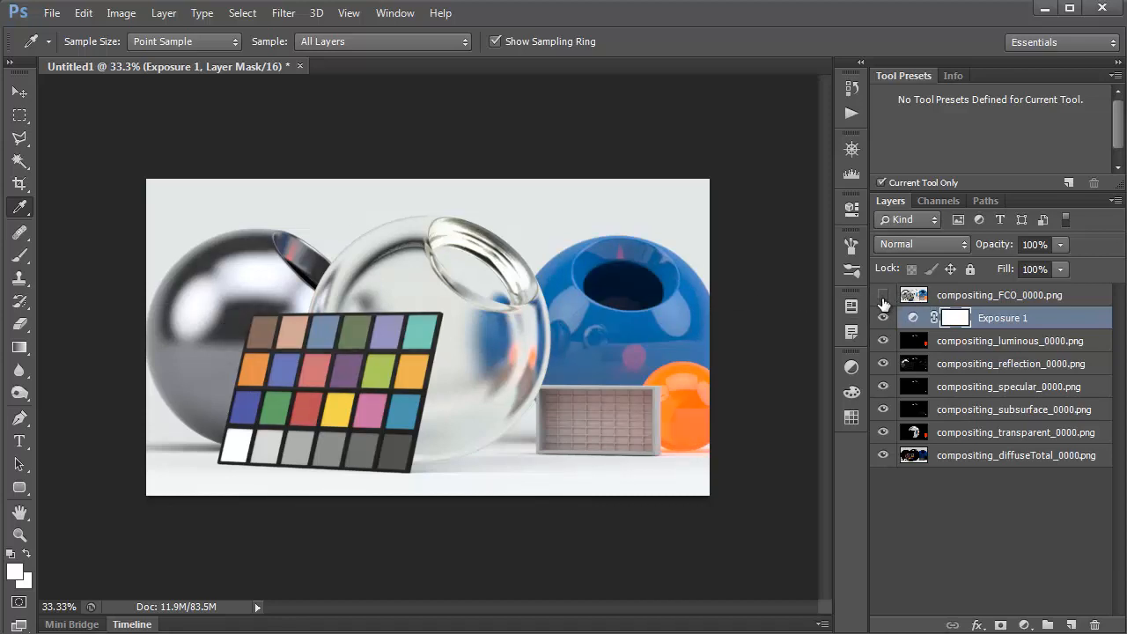
{"action": "left_click", "coordinate": [884, 297]}
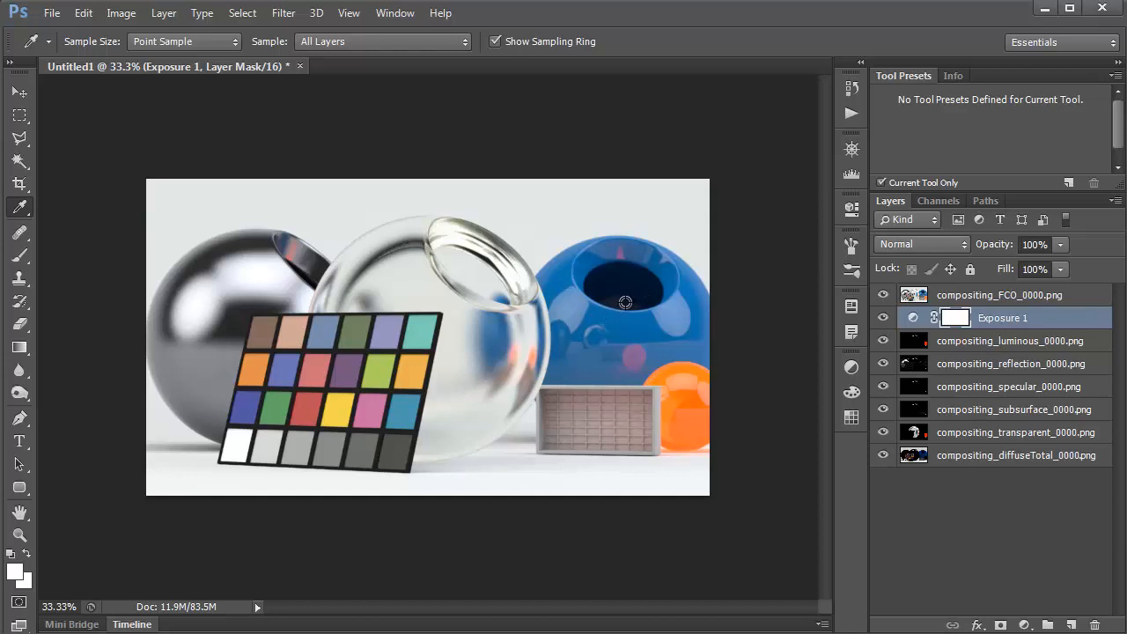
- Switch to Adobe Bridge and compare the file sizes of the comp32 EXR passes and the compositing PNG passes
{"action": "key", "text": "alt+Tab"}
{"action": "key", "text": "alt+Tab"}
{"action": "key", "text": "alt+Tab"}
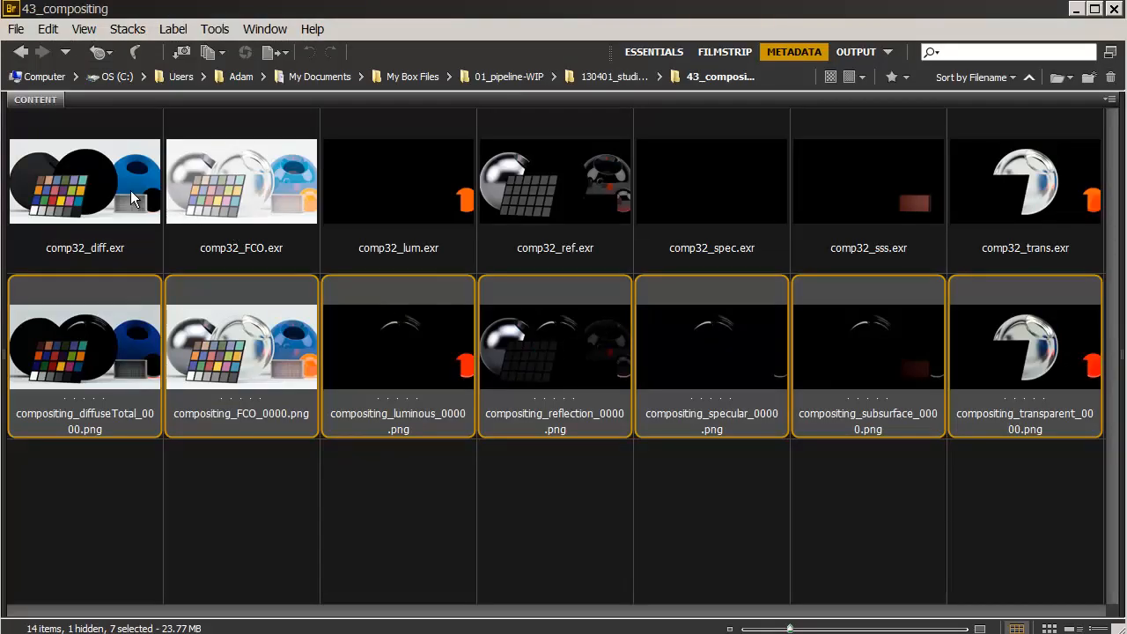
{"action": "left_click", "coordinate": [129, 196]}
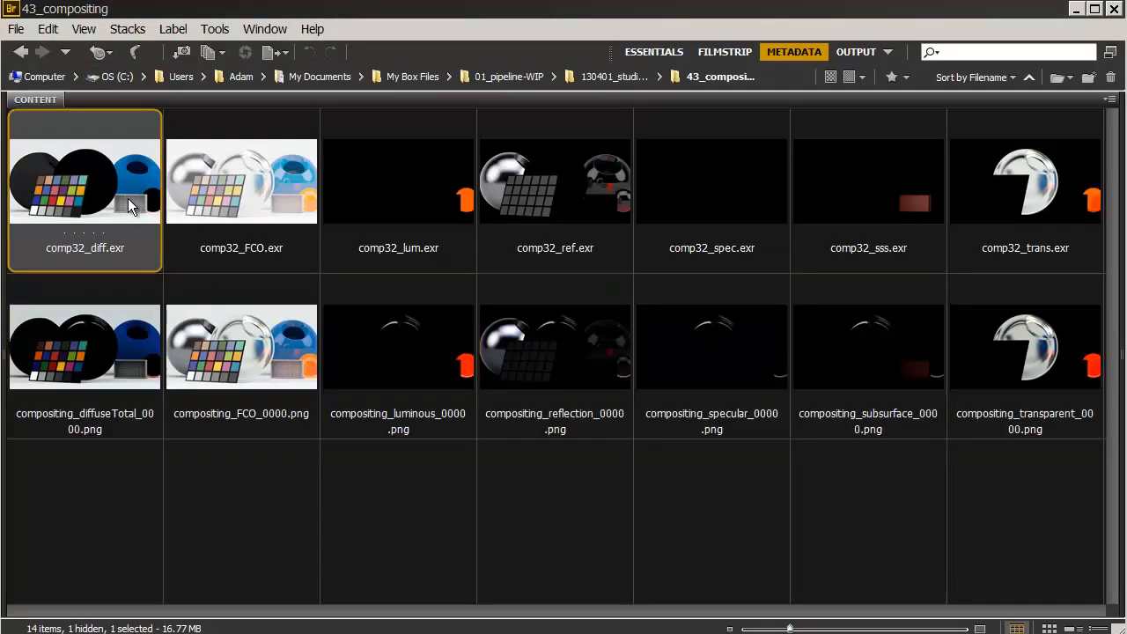
{"action": "left_click", "coordinate": [1013, 201], "text": "shift"}
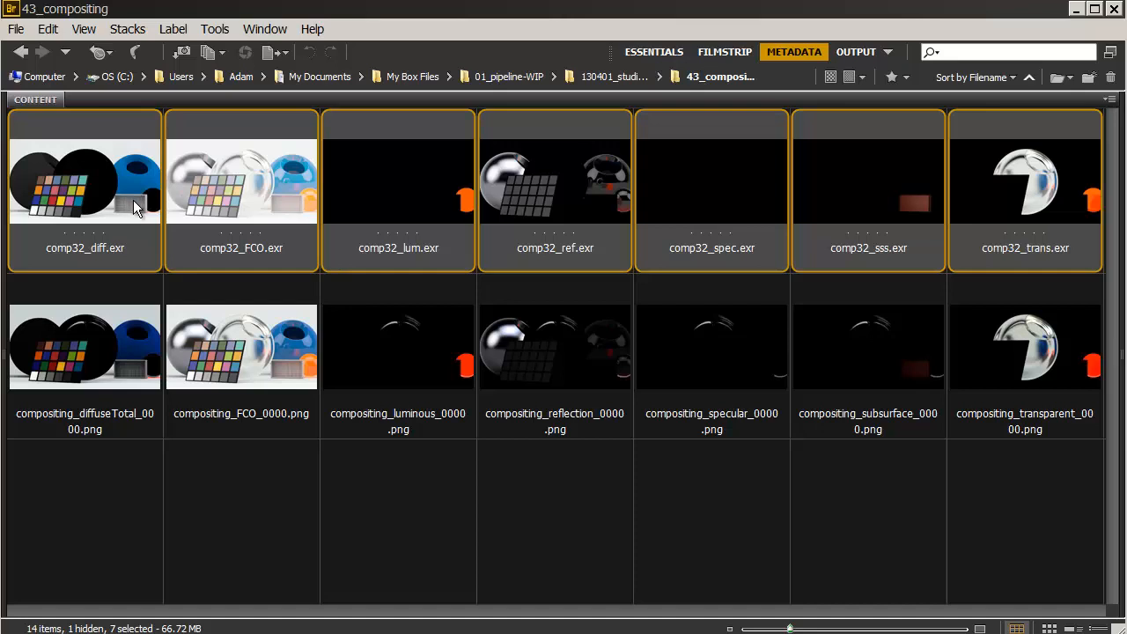
{"action": "left_click", "coordinate": [119, 362]}
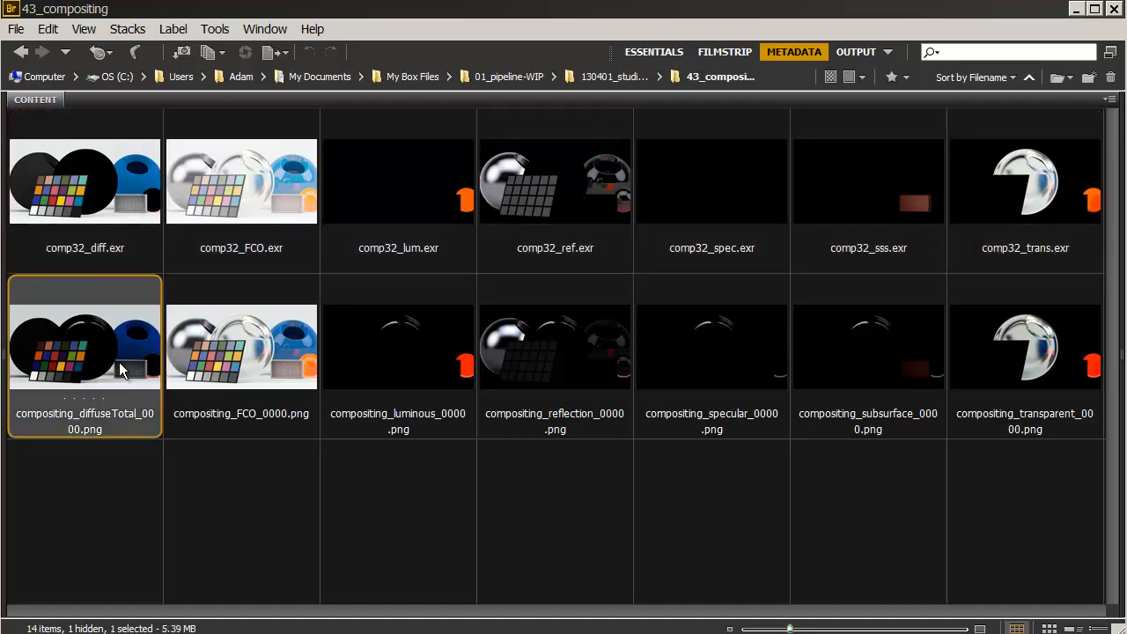
{"action": "left_click", "coordinate": [1008, 361], "text": "shift"}
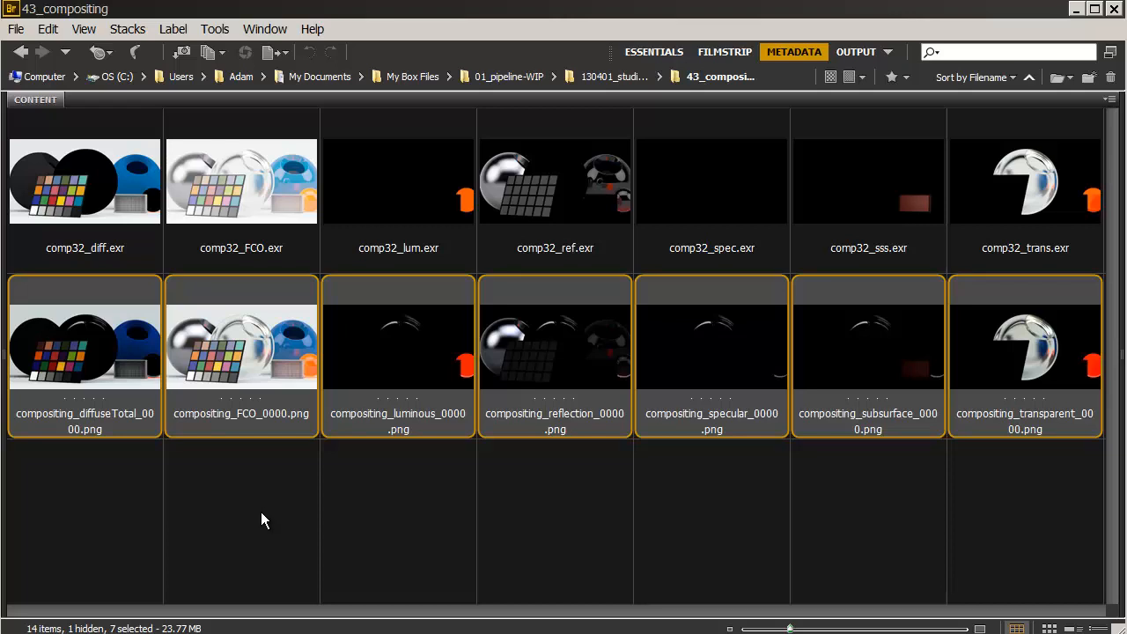
{"action": "left_click", "coordinate": [112, 215]}
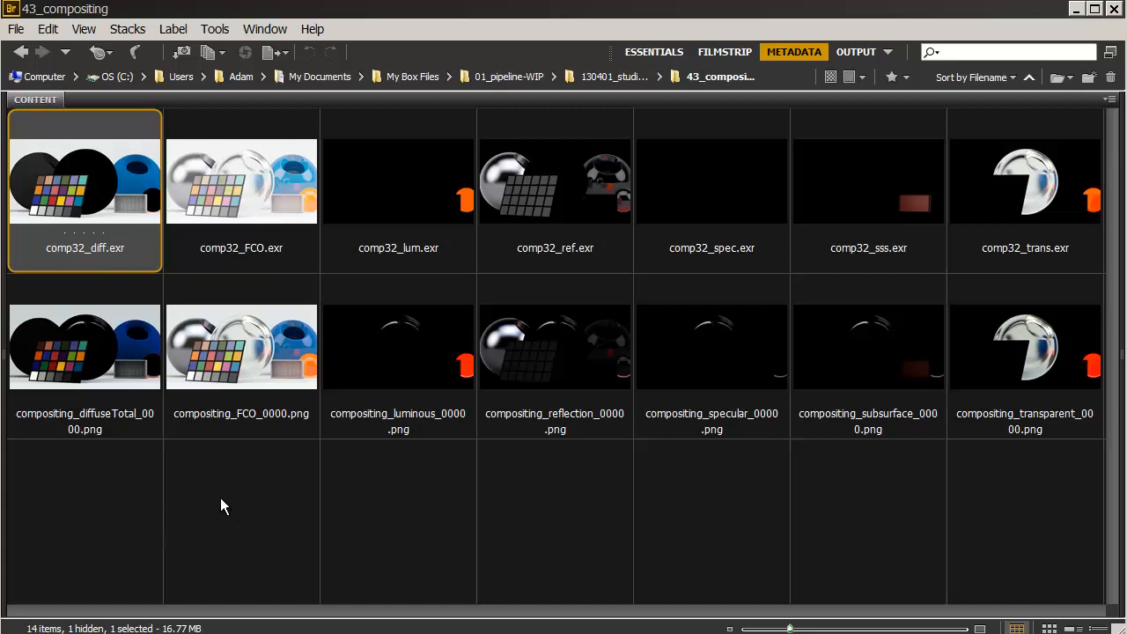
{"action": "left_click", "coordinate": [1024, 184], "text": "shift"}
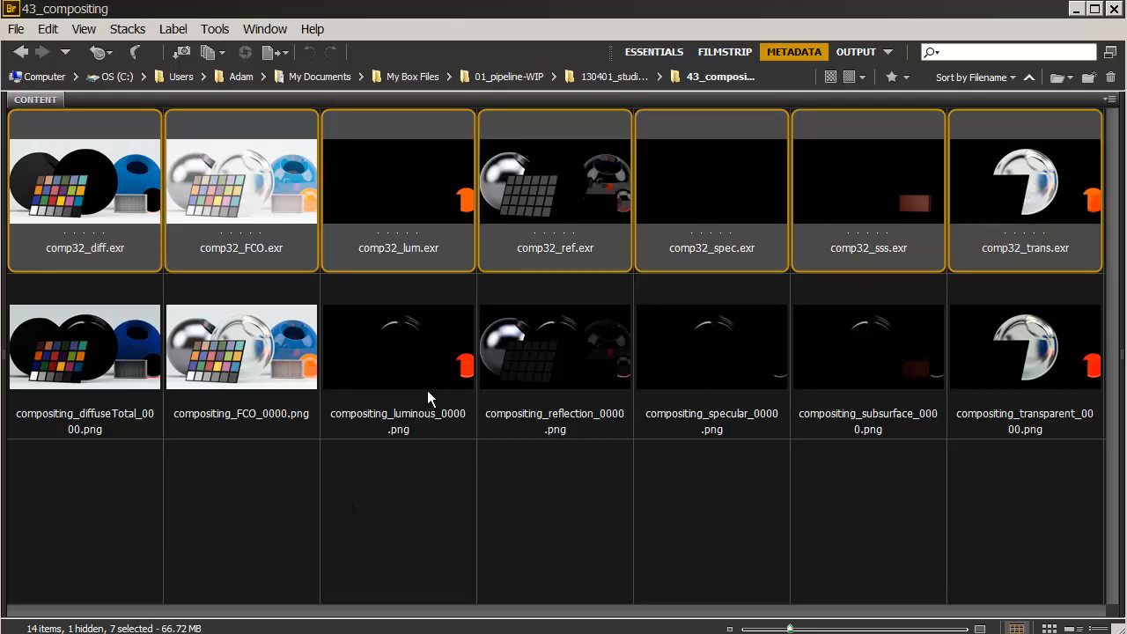
{"action": "left_click", "coordinate": [81, 404]}
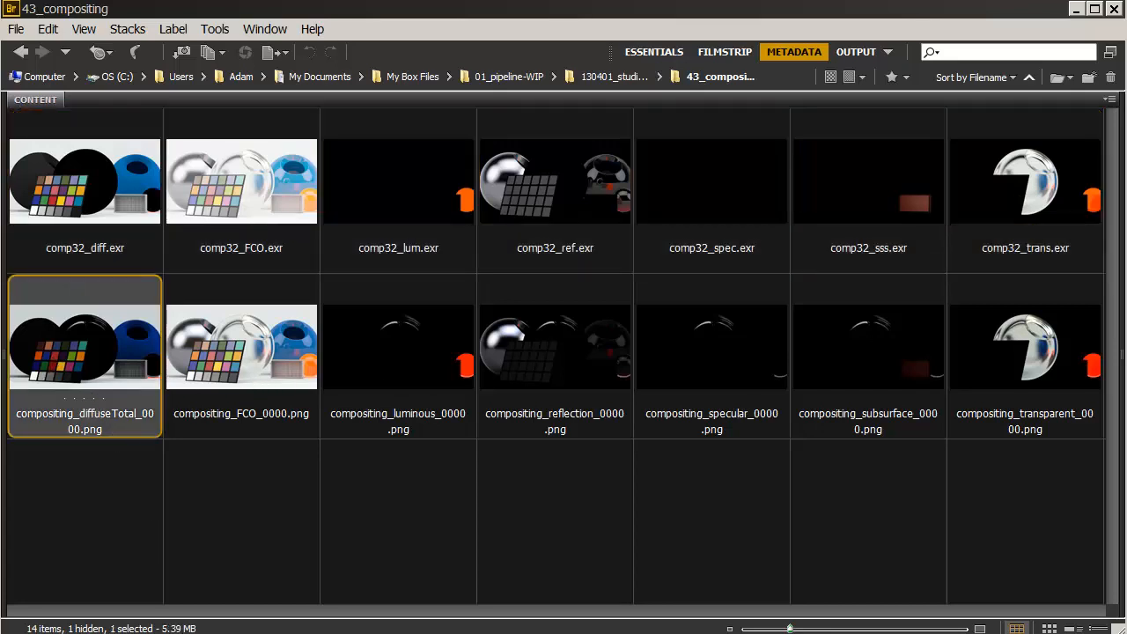
- Load all the comp32 EXR files, from comp32_diff.exr to comp32_trans.exr, into Photoshop as layers of one document
{"action": "left_click", "coordinate": [120, 192]}
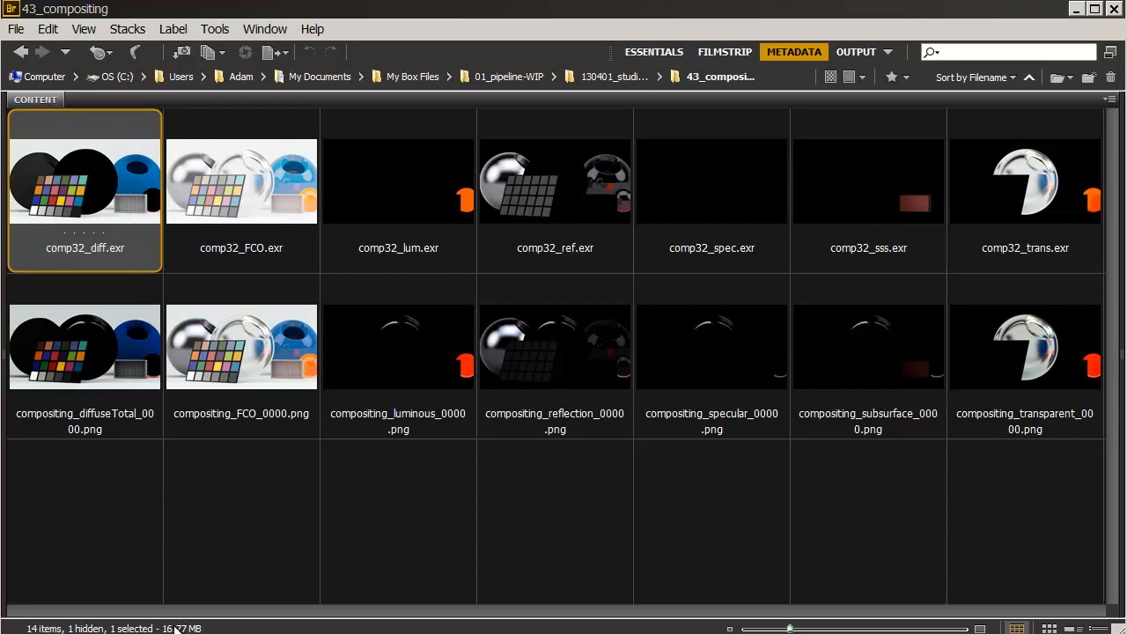
{"action": "left_click", "coordinate": [1046, 182], "text": "shift"}
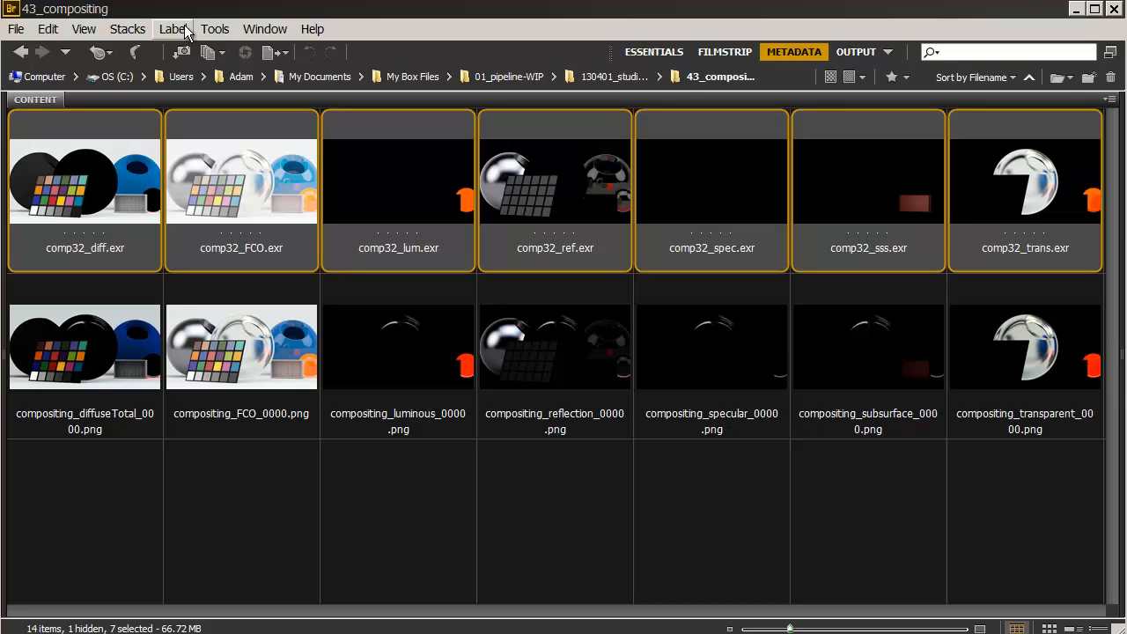
{"action": "left_click", "coordinate": [214, 29]}
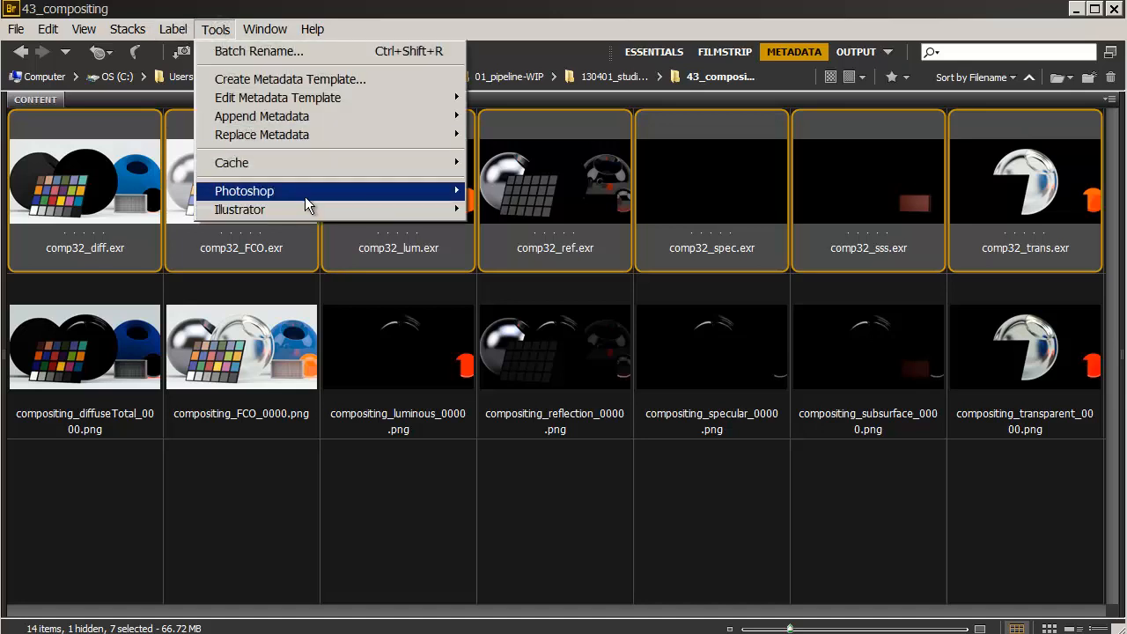
{"action": "mouse_move", "coordinate": [305, 196]}
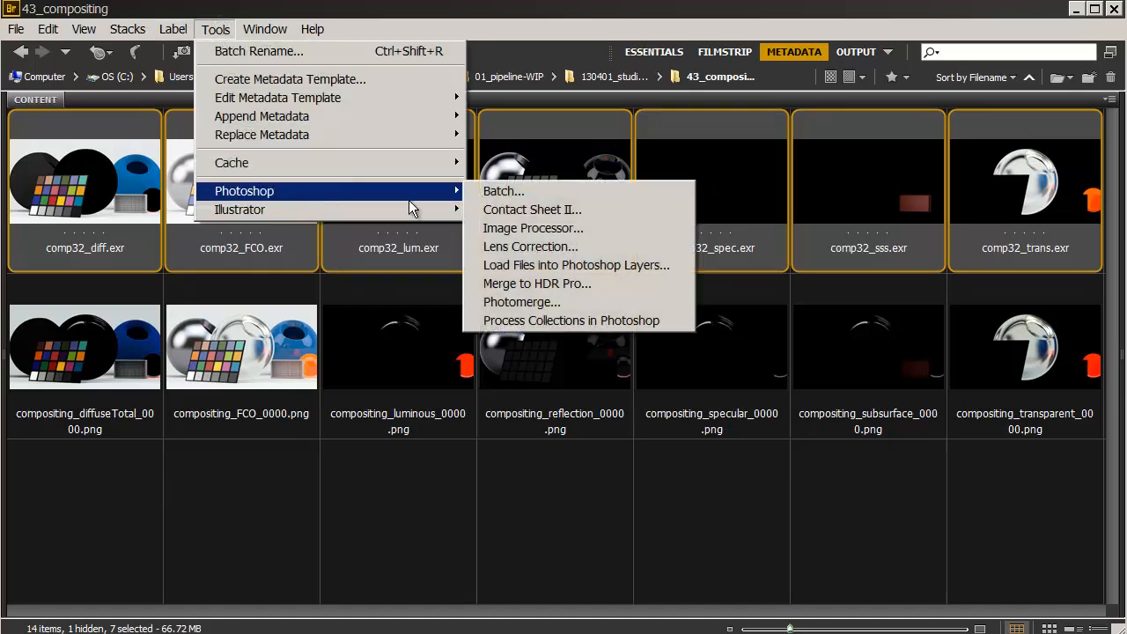
{"action": "left_click", "coordinate": [599, 266]}
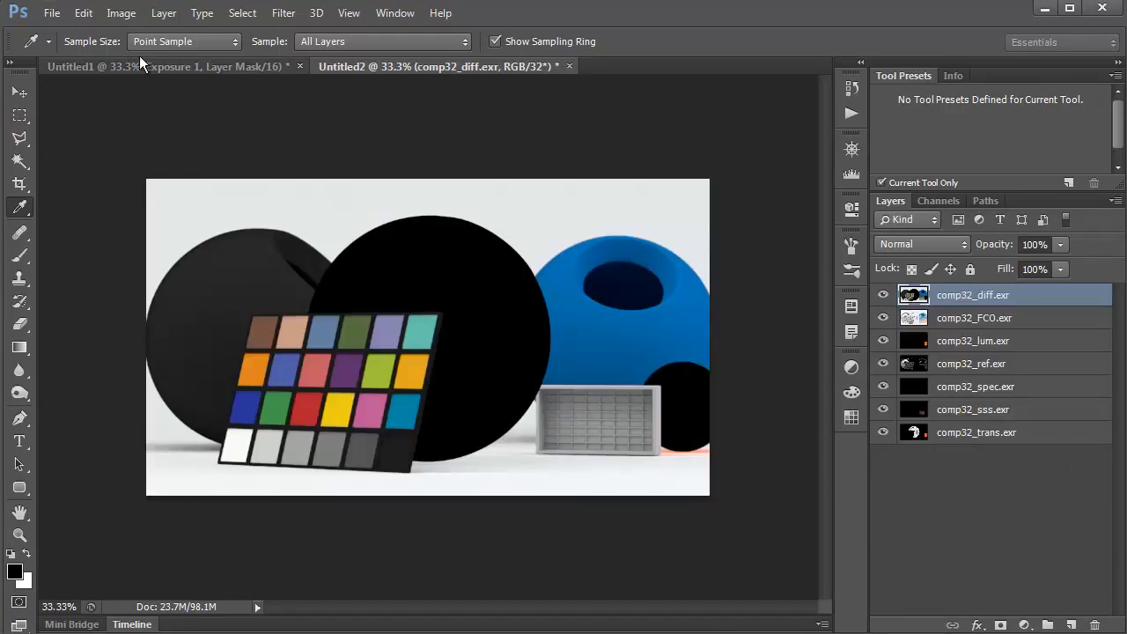
- Check the bit depth per channel of the new EXR document and of the PNG-based document
{"action": "left_click", "coordinate": [135, 18]}
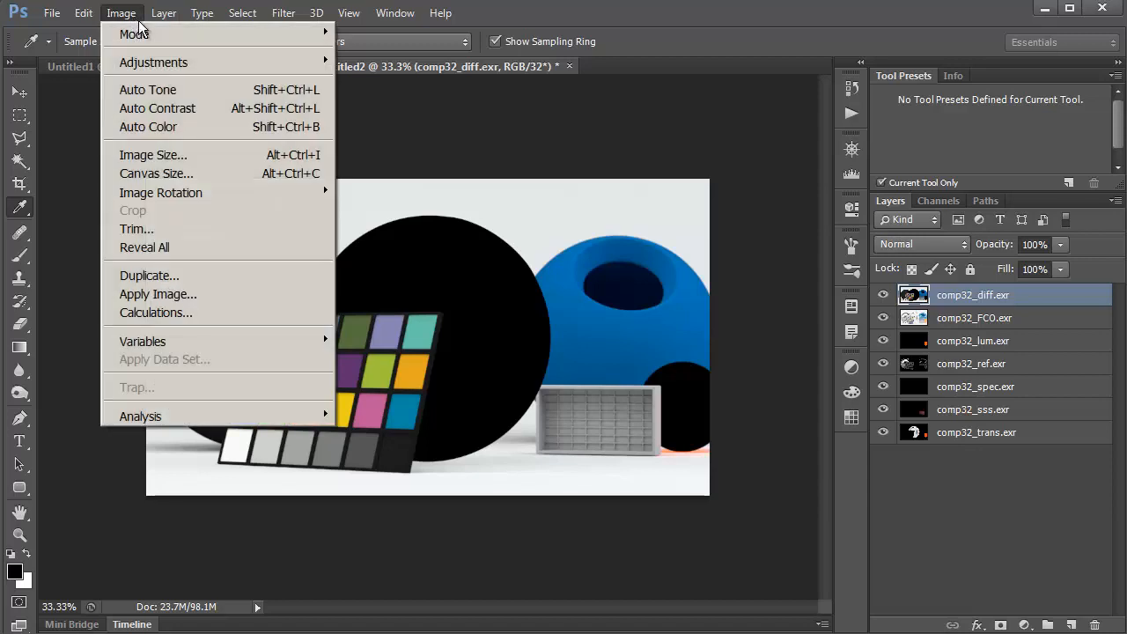
{"action": "mouse_move", "coordinate": [217, 35]}
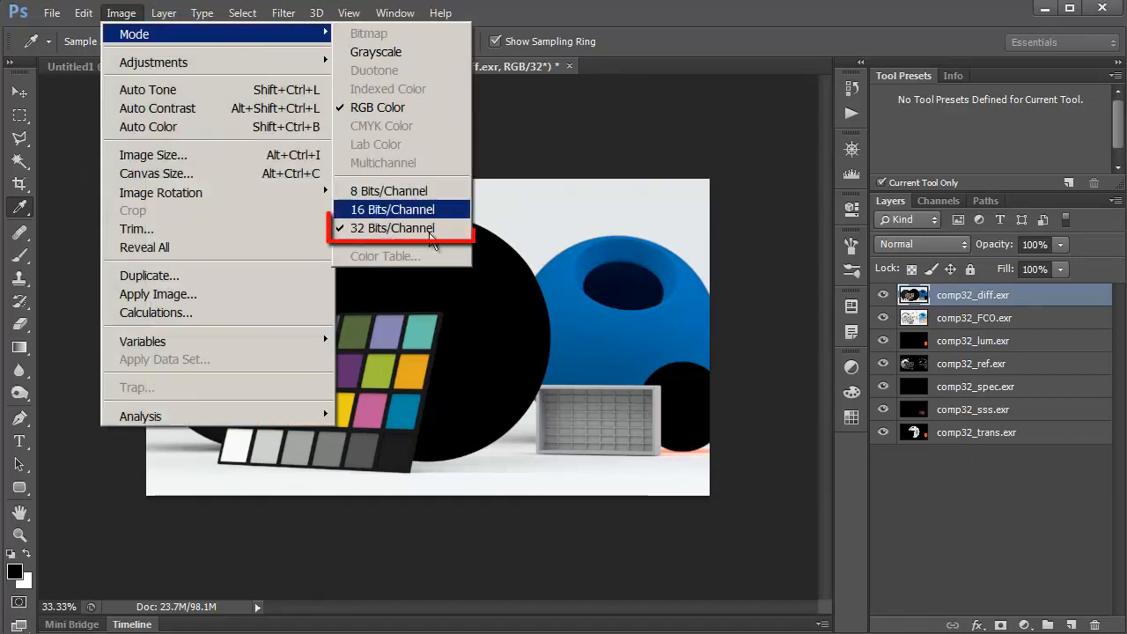
{"action": "left_click", "coordinate": [518, 167]}
{"action": "left_click", "coordinate": [191, 66]}
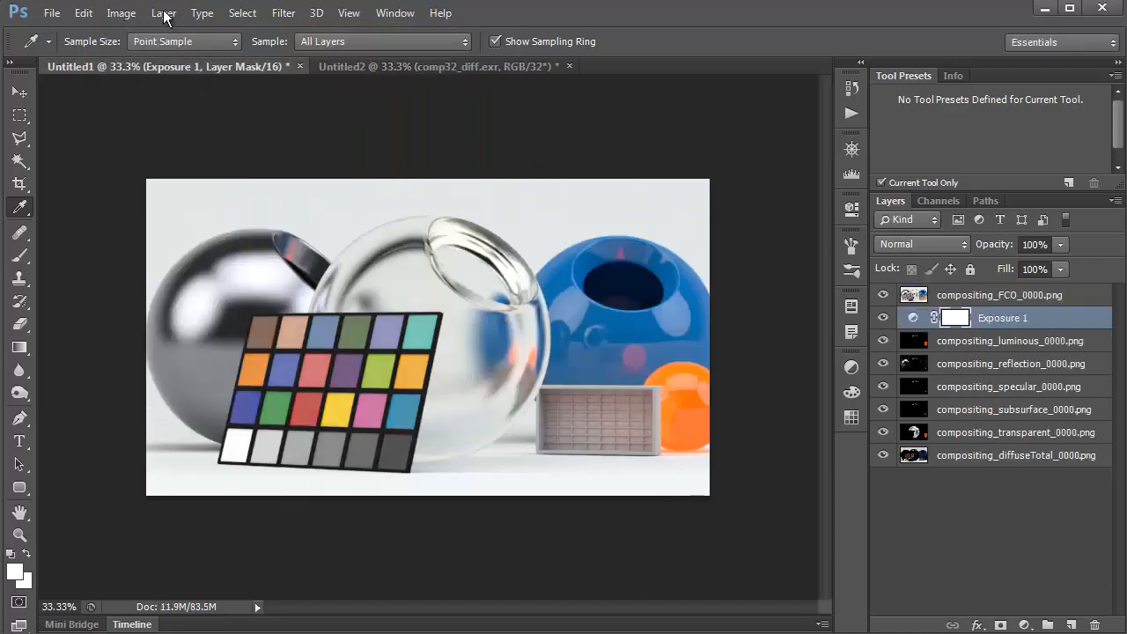
{"action": "left_click", "coordinate": [163, 17]}
{"action": "mouse_move", "coordinate": [121, 12]}
{"action": "mouse_move", "coordinate": [235, 35]}
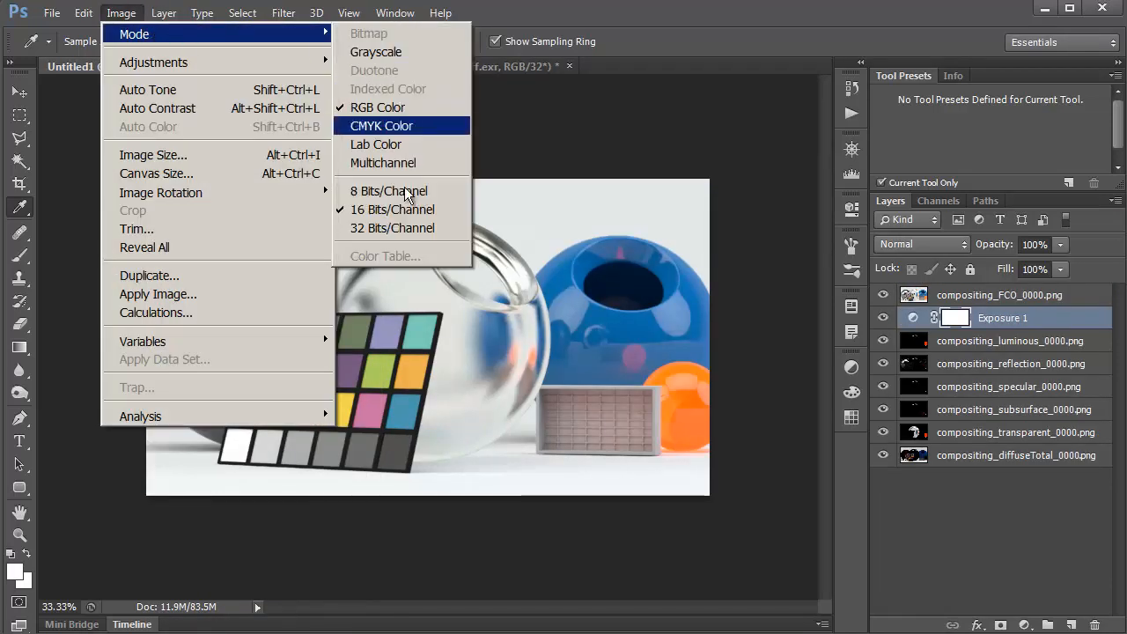
{"action": "left_click", "coordinate": [536, 147]}
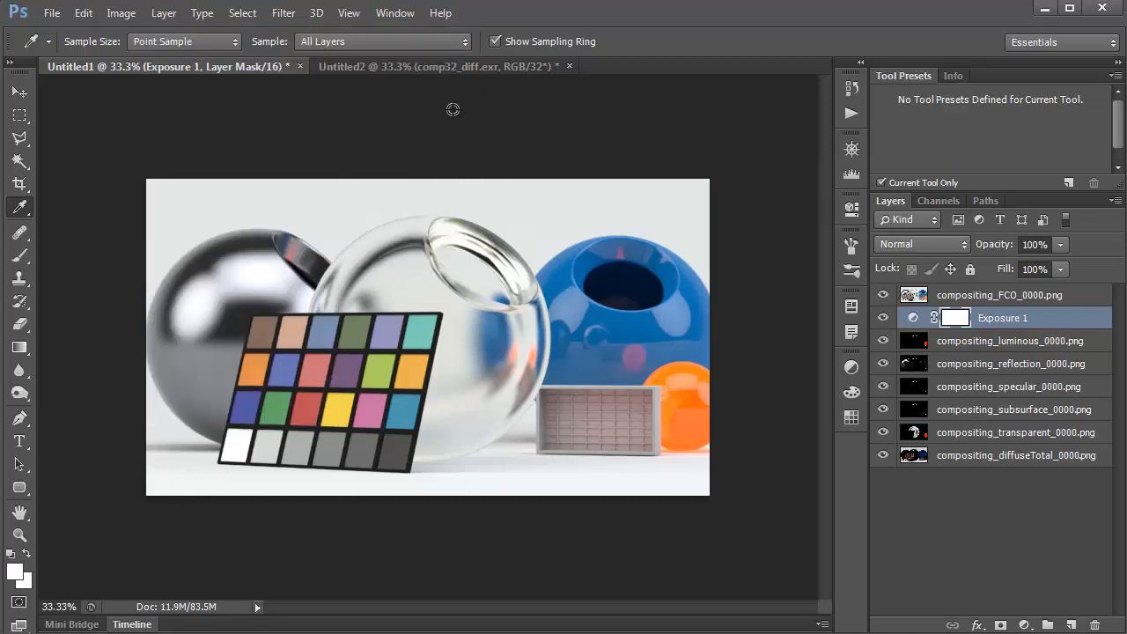
- In the EXR document, move comp32_diff.exr beneath all other layers and hide comp32_FCO.exr
{"action": "left_click", "coordinate": [430, 67]}
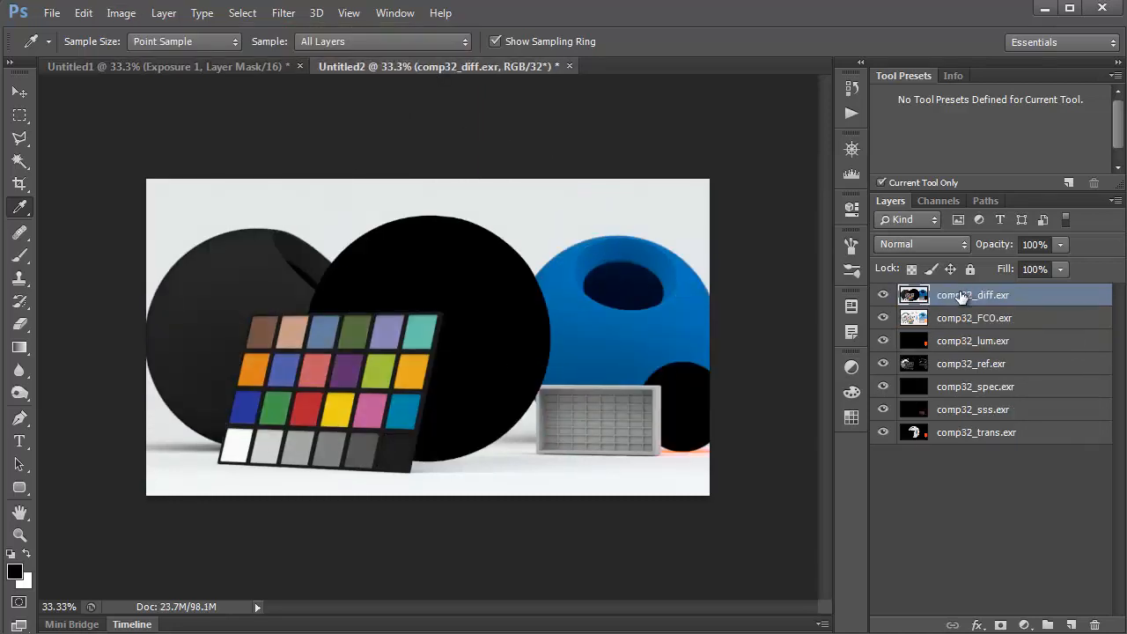
{"action": "left_click_drag", "start_coordinate": [962, 298], "coordinate": [969, 467]}
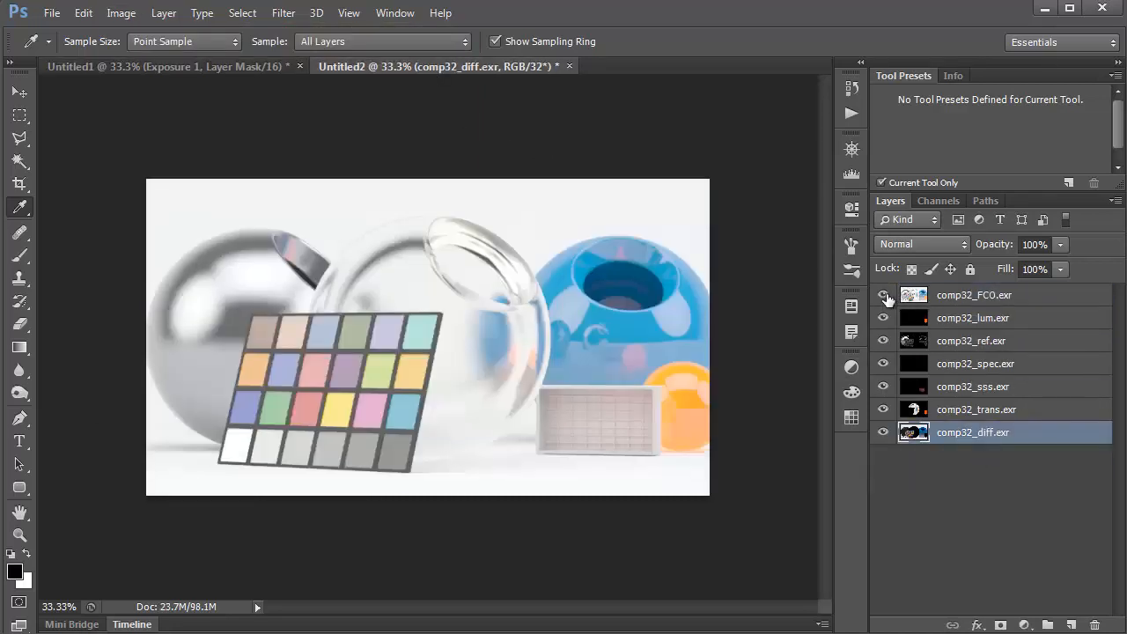
{"action": "left_click", "coordinate": [884, 295]}
- Set the blend mode of the comp32_trans.exr and comp32_sss.exr layers to Linear Dodge (Add)
{"action": "left_click", "coordinate": [969, 414]}
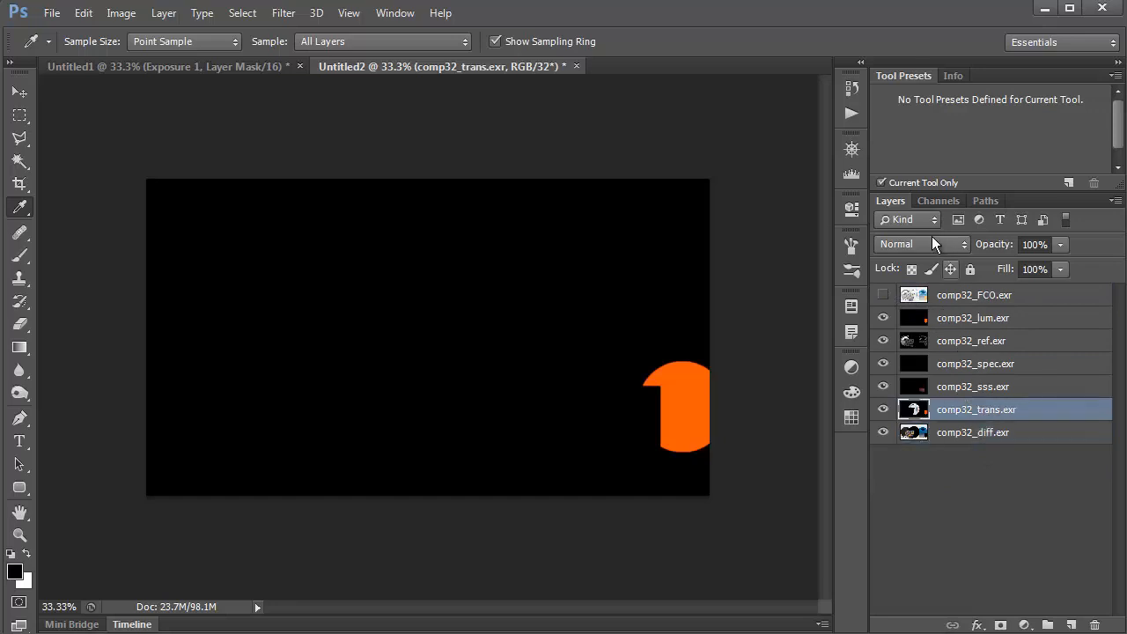
{"action": "left_click", "coordinate": [934, 240]}
{"action": "left_click", "coordinate": [947, 470]}
{"action": "left_click", "coordinate": [960, 390]}
{"action": "left_click", "coordinate": [942, 244]}
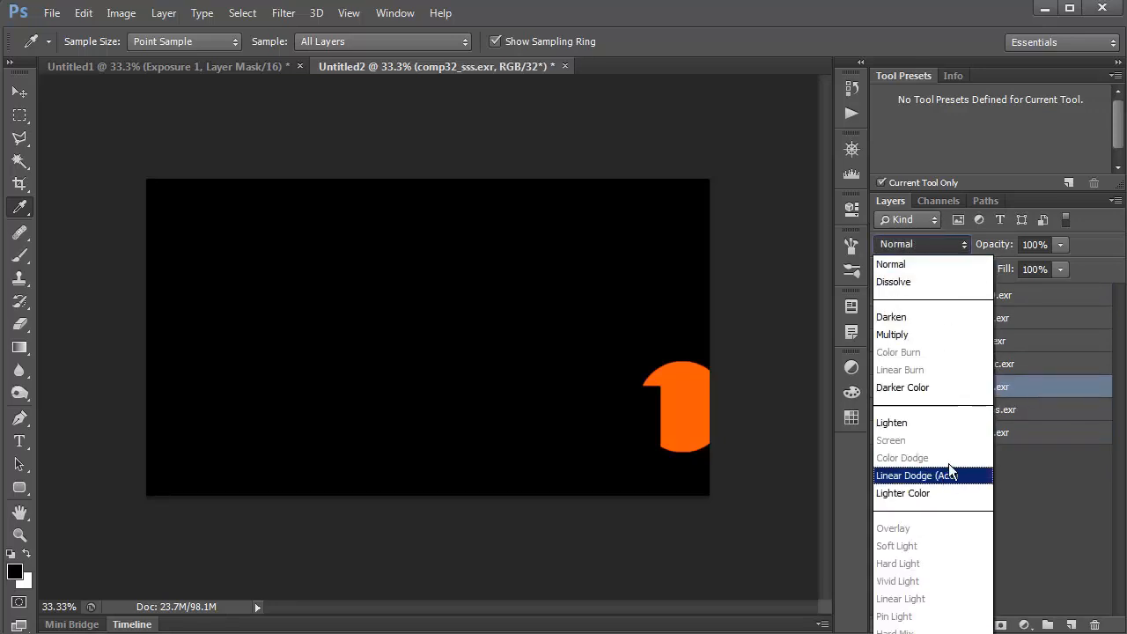
{"action": "left_click", "coordinate": [948, 468]}
- Set the comp32_spec.exr, comp32_ref.exr and comp32_lum.exr layers to the Linear Dodge (Add) blend mode
{"action": "left_click", "coordinate": [964, 365]}
{"action": "left_click", "coordinate": [945, 246]}
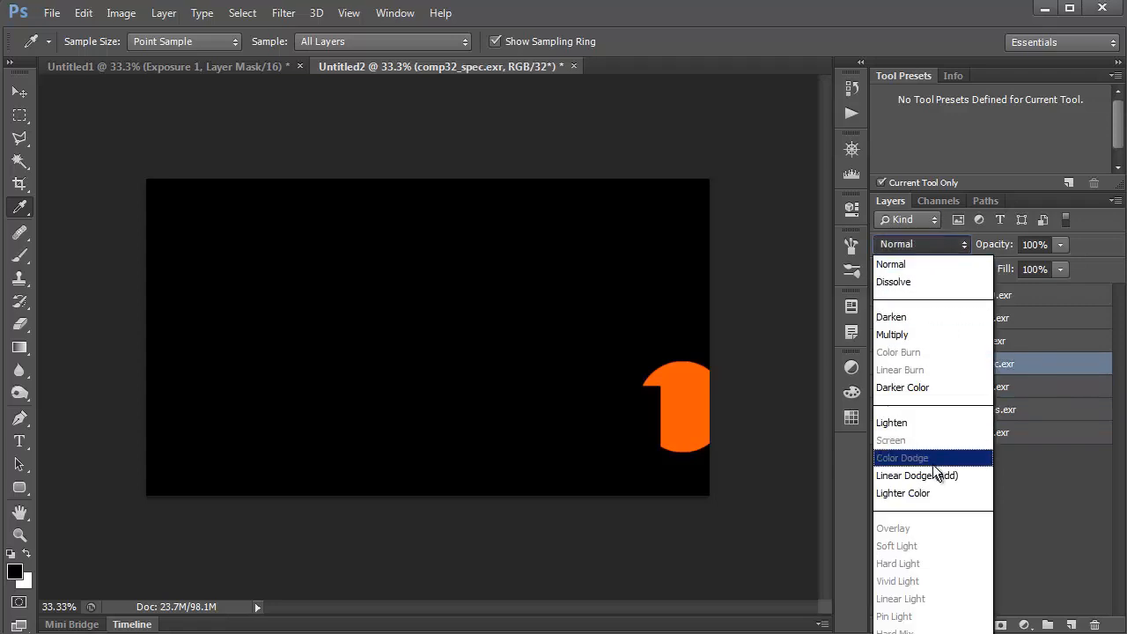
{"action": "left_click", "coordinate": [936, 476]}
{"action": "left_click", "coordinate": [965, 341]}
{"action": "left_click", "coordinate": [950, 247]}
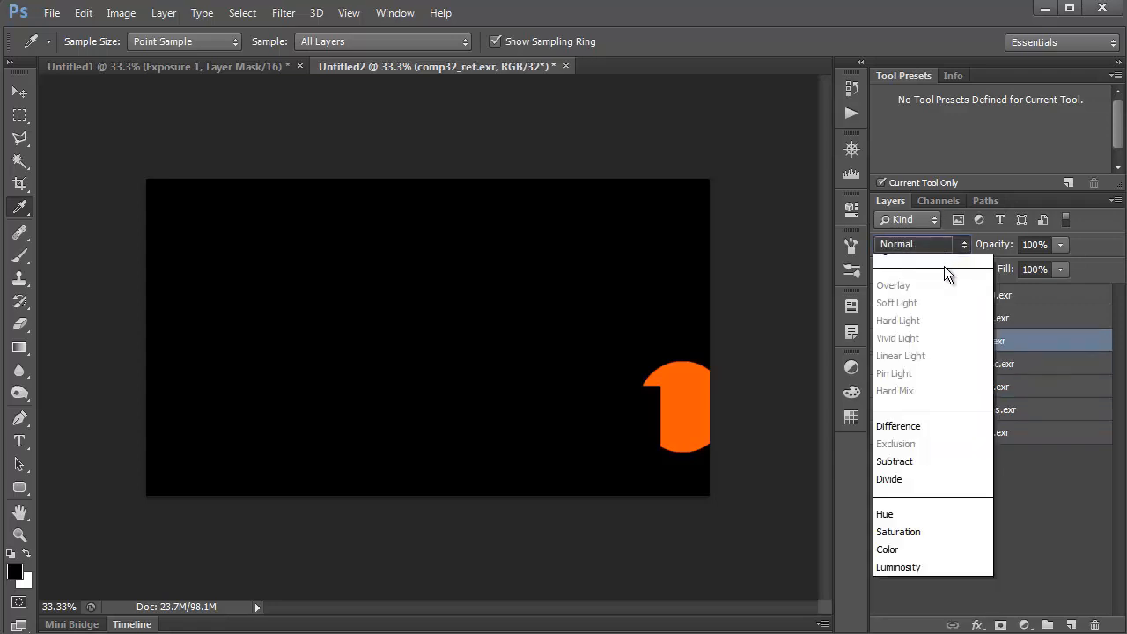
{"action": "left_click", "coordinate": [954, 464]}
{"action": "left_click", "coordinate": [935, 319]}
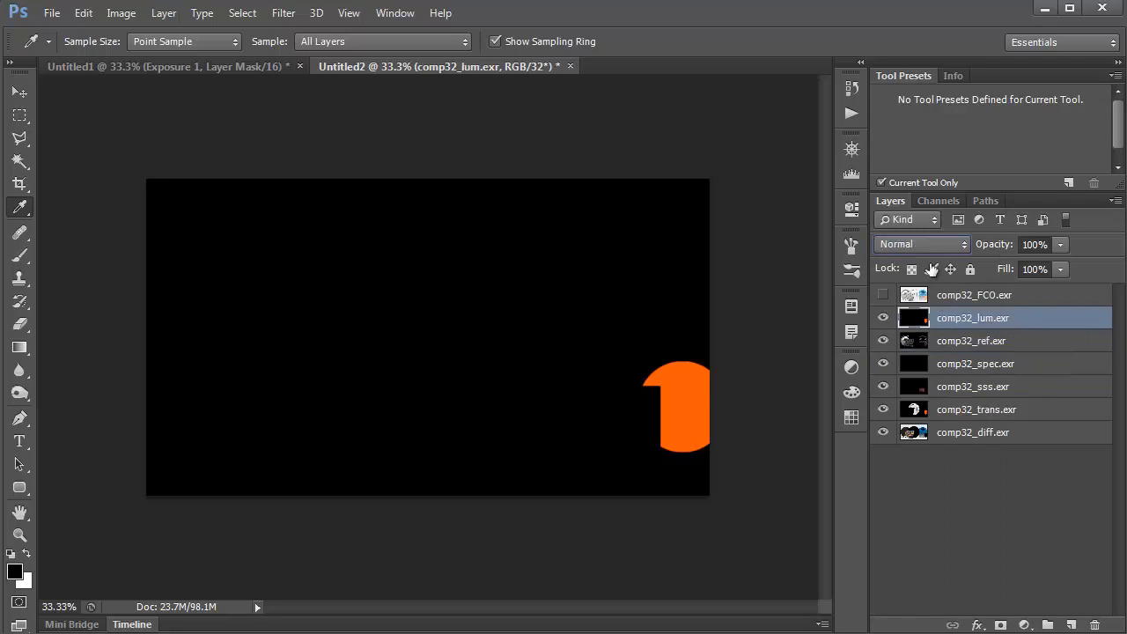
{"action": "left_click", "coordinate": [927, 244]}
{"action": "left_click", "coordinate": [960, 469]}
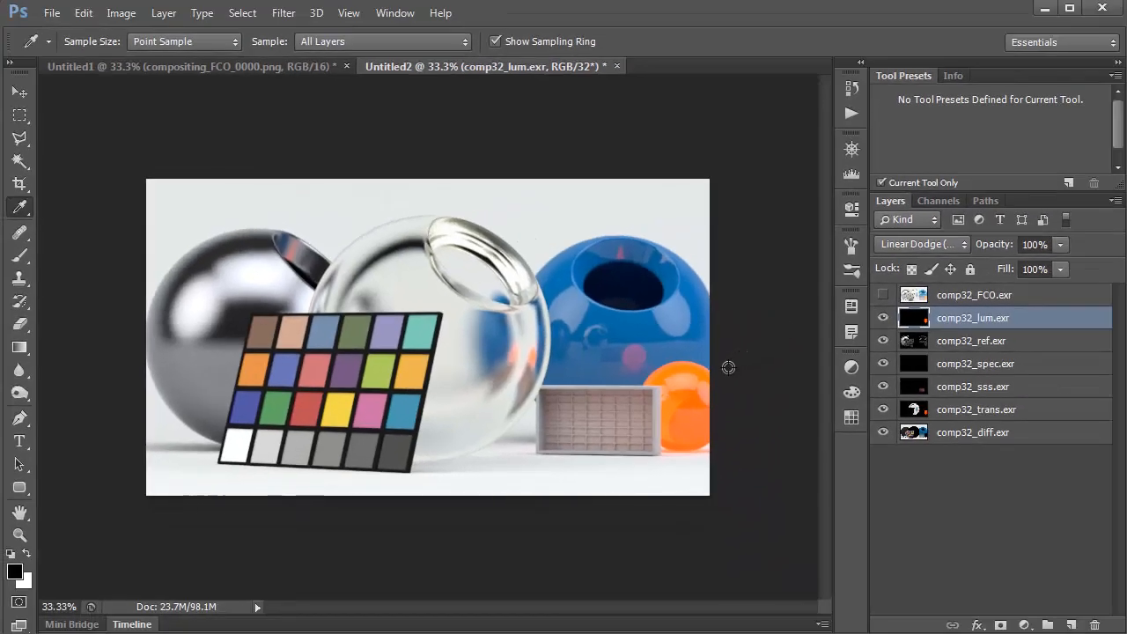
- Compare the 16-bit PNG composite with the 32-bit EXR composite, and check which filters are available in 32-bit mode
{"action": "left_click", "coordinate": [273, 70]}
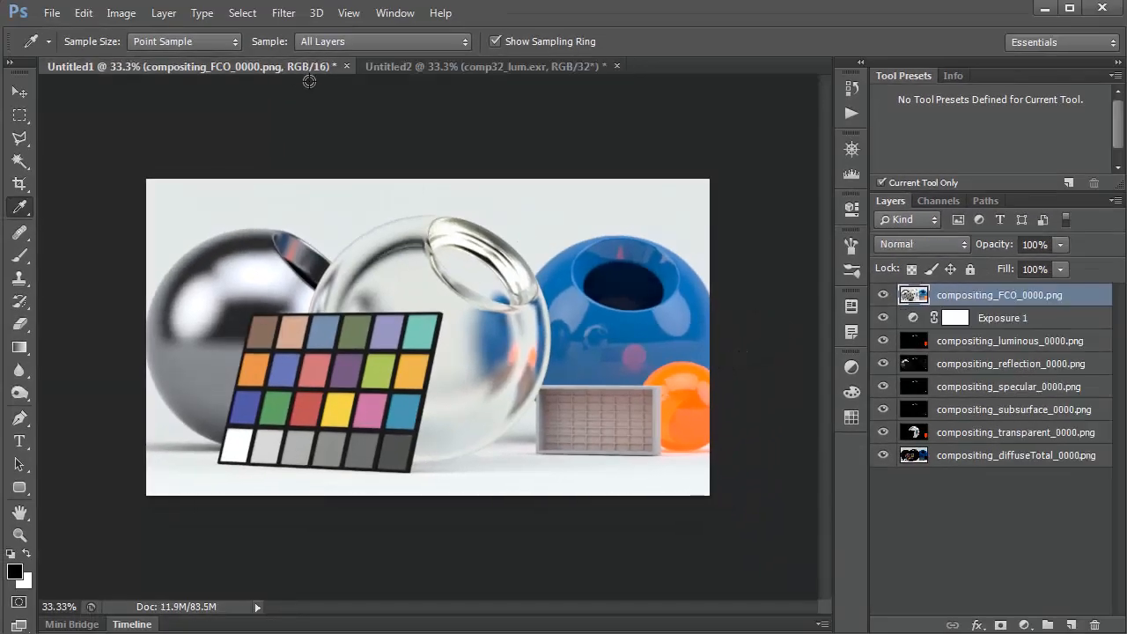
{"action": "left_click", "coordinate": [414, 69]}
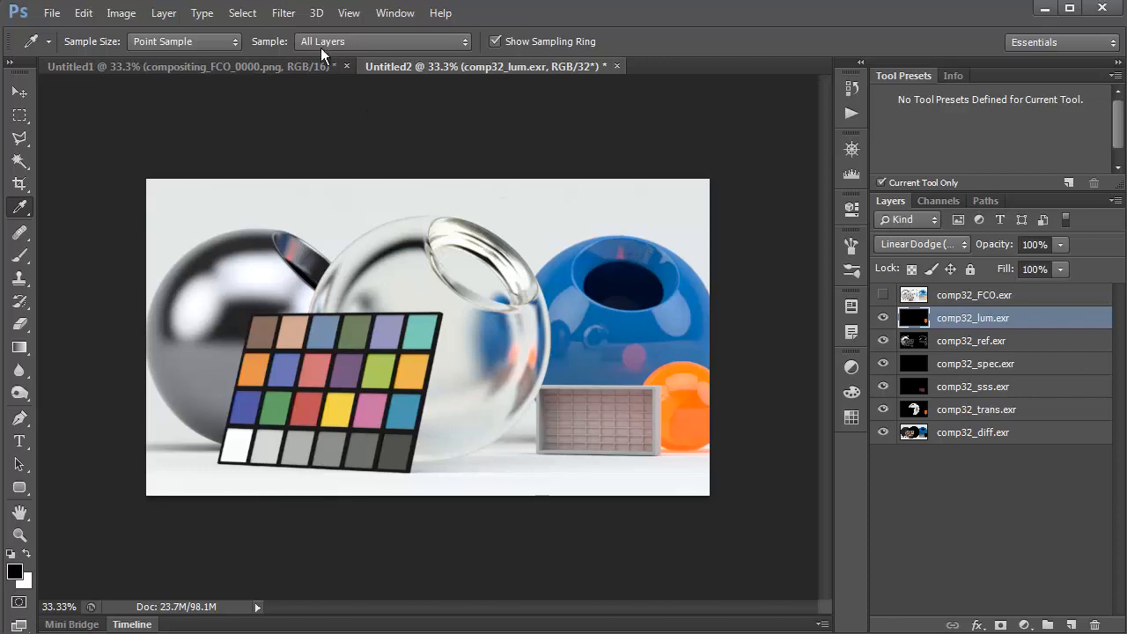
{"action": "left_click", "coordinate": [240, 14]}
{"action": "mouse_move", "coordinate": [282, 17]}
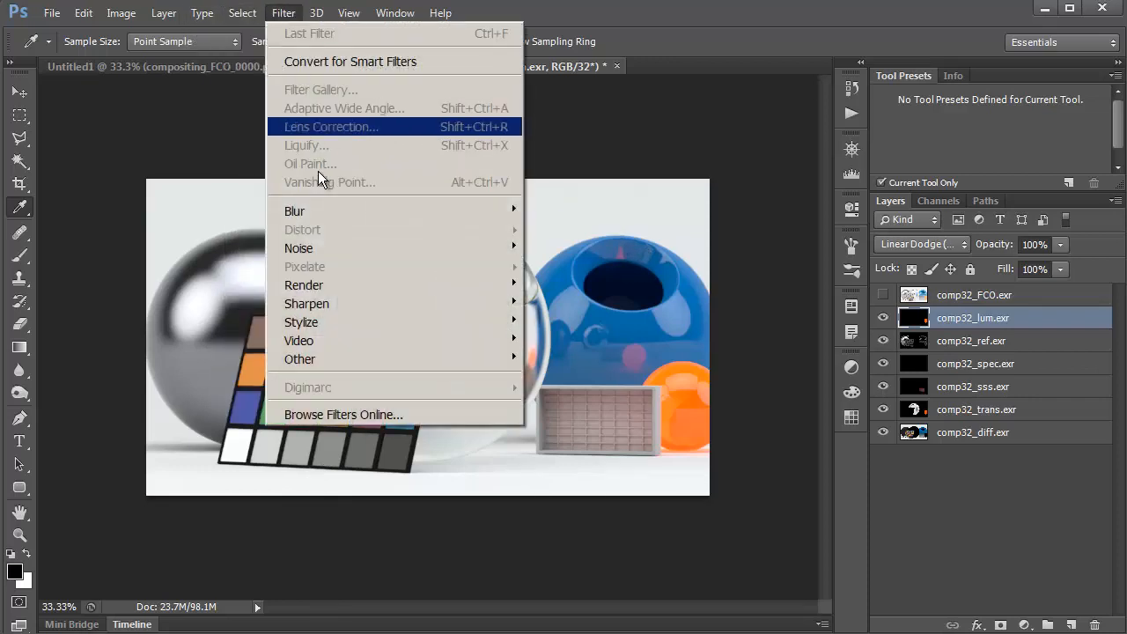
{"action": "left_click", "coordinate": [612, 36]}
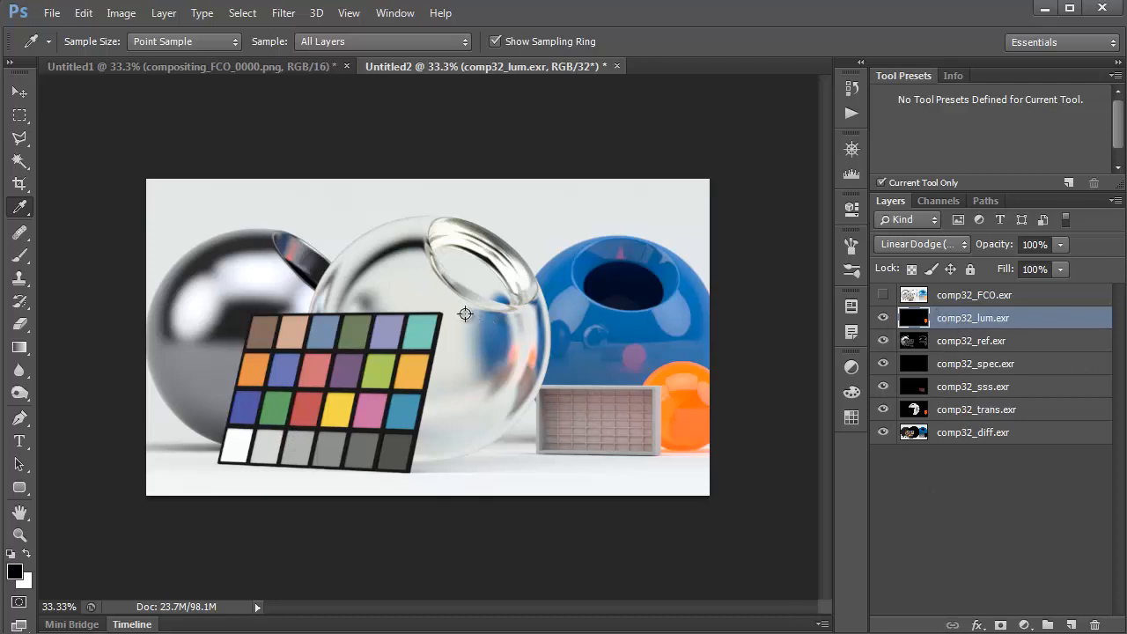
- Convert the EXR document to 16 Bits/Channel with its layers merged, using the Exposure and Gamma method for HDR Toning
{"action": "left_click", "coordinate": [120, 17]}
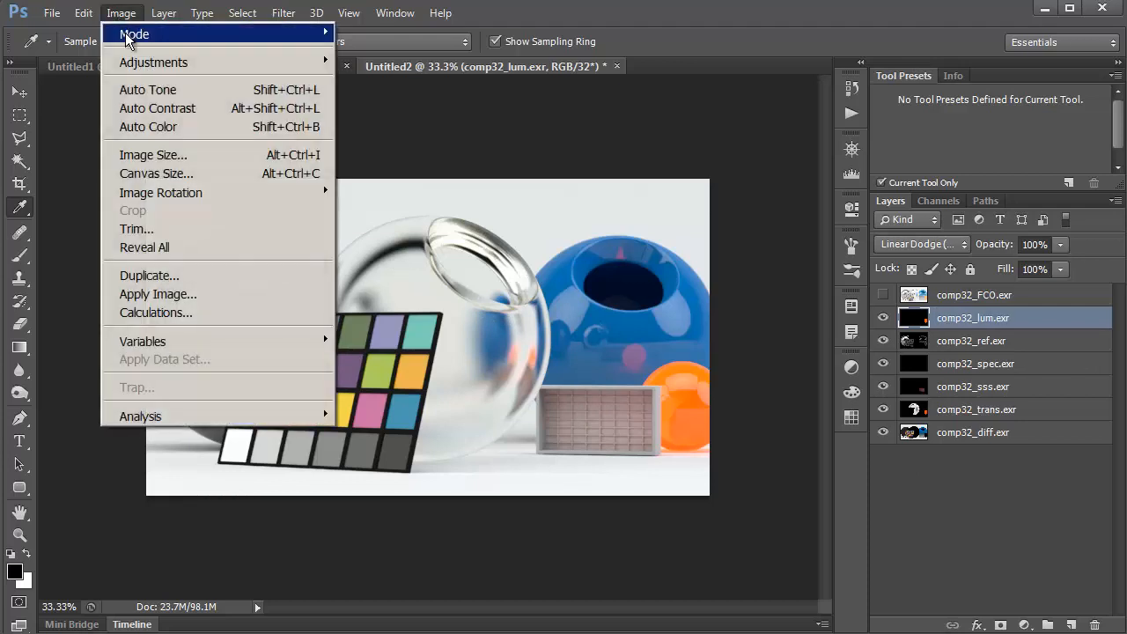
{"action": "mouse_move", "coordinate": [132, 33]}
{"action": "left_click", "coordinate": [445, 220]}
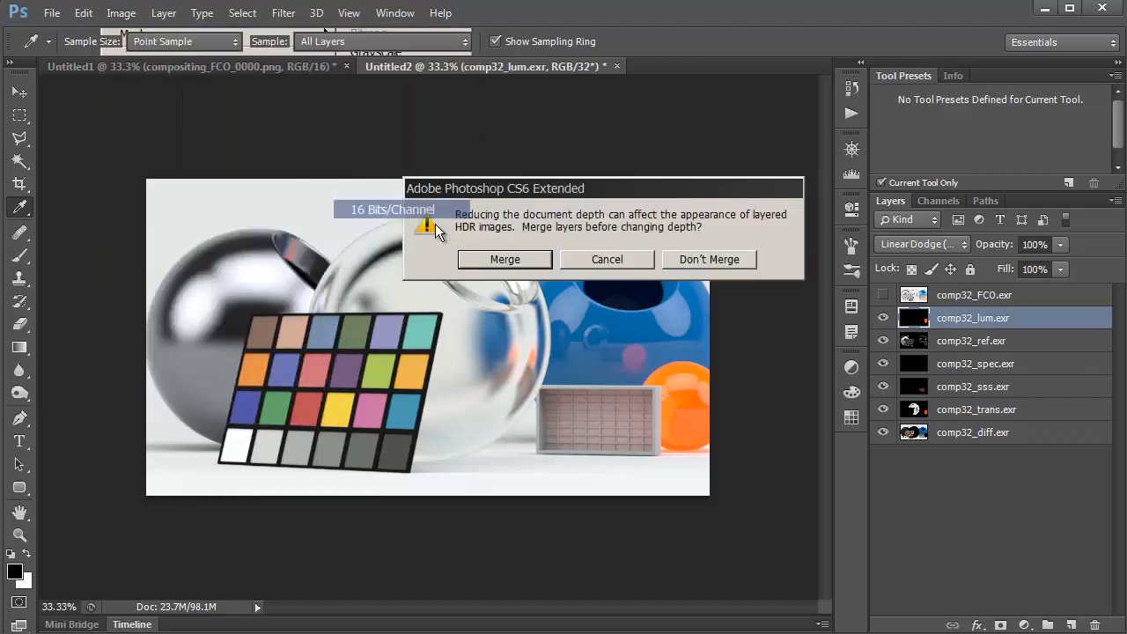
{"action": "left_click", "coordinate": [525, 256]}
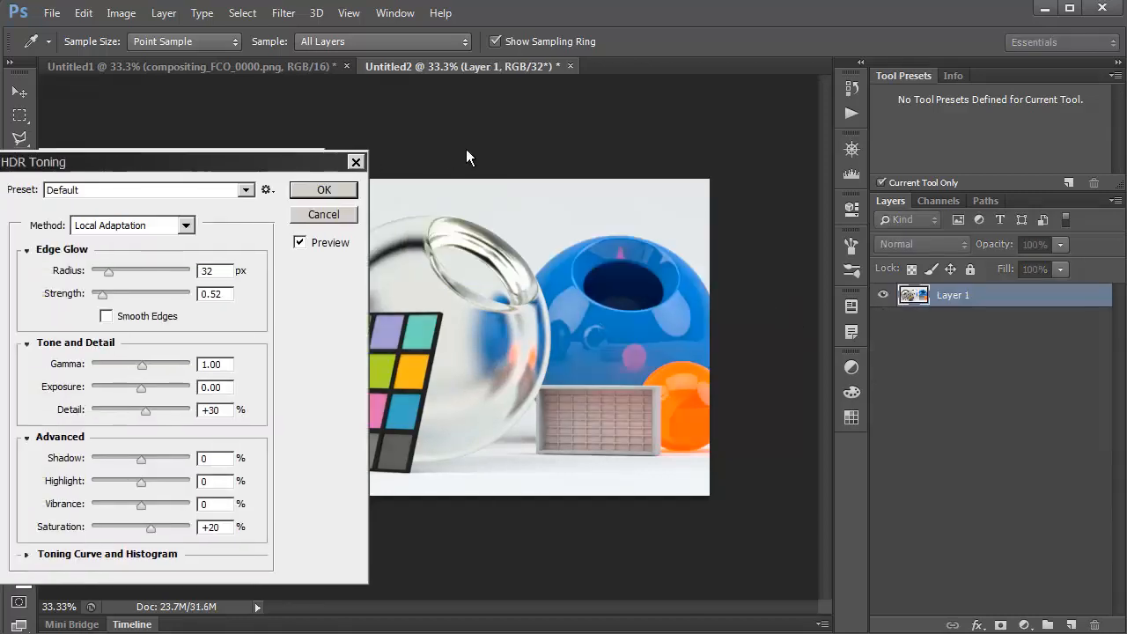
{"action": "left_click", "coordinate": [427, 200]}
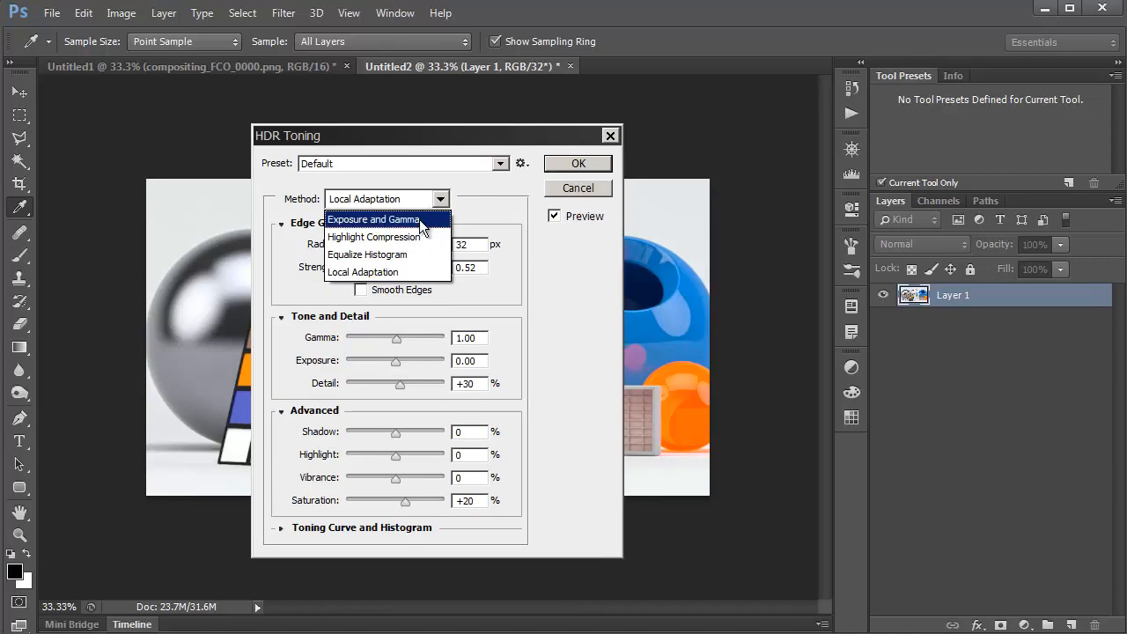
{"action": "left_click", "coordinate": [421, 219]}
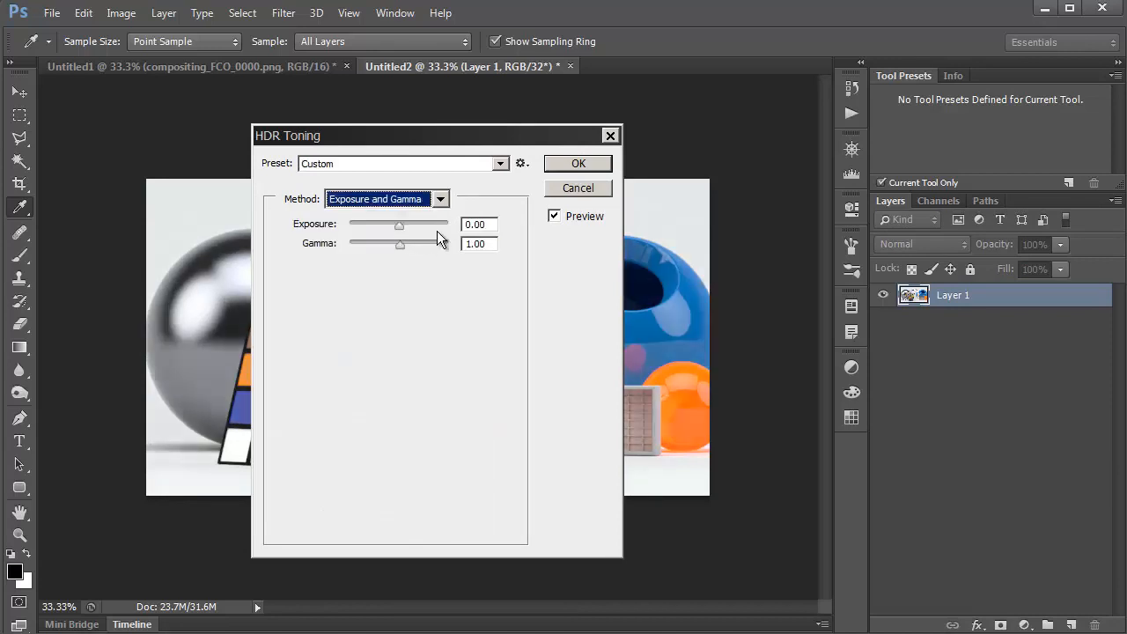
{"action": "left_click", "coordinate": [580, 165]}
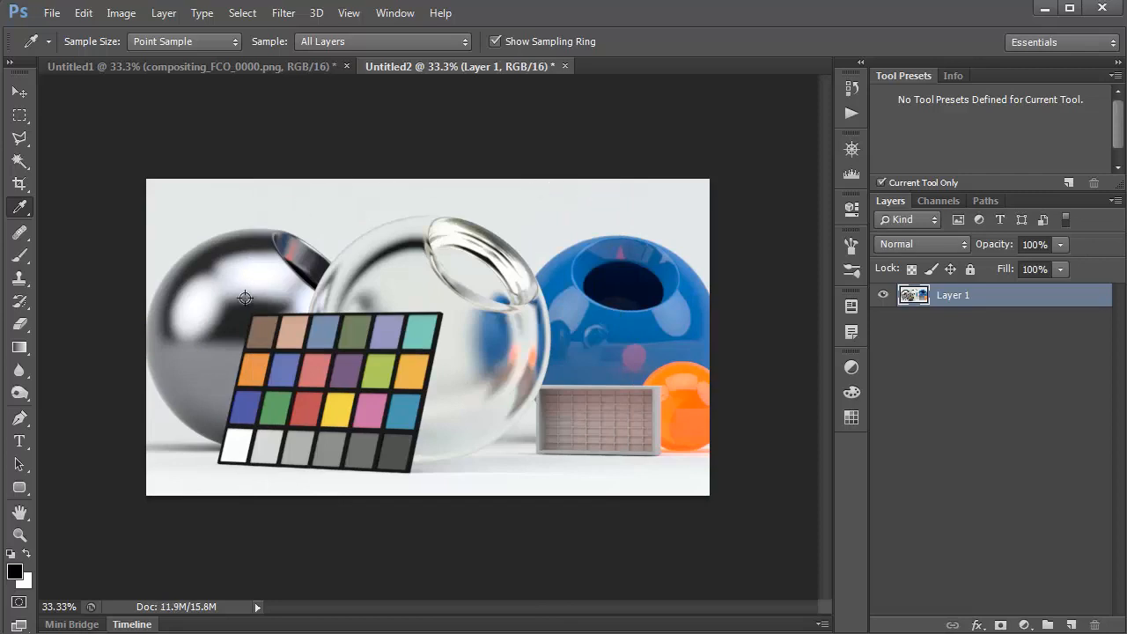
- Compare the merged EXR result with the 16-bit PNG composite, and undo the layer merge and bit-depth conversion
{"action": "left_click", "coordinate": [257, 69]}
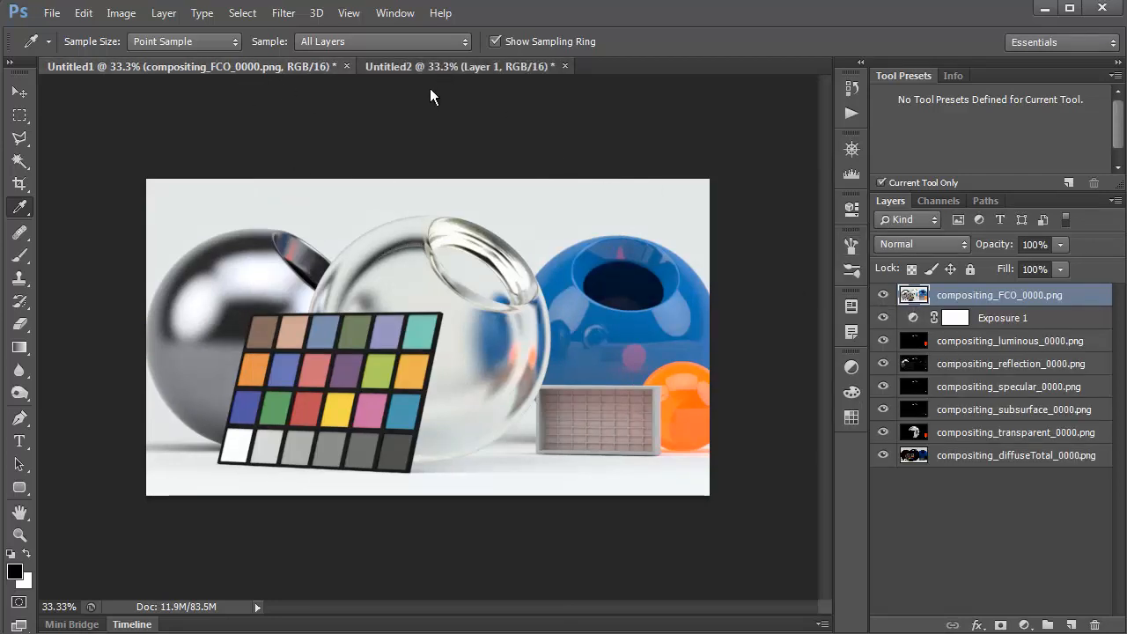
{"action": "left_click", "coordinate": [443, 66]}
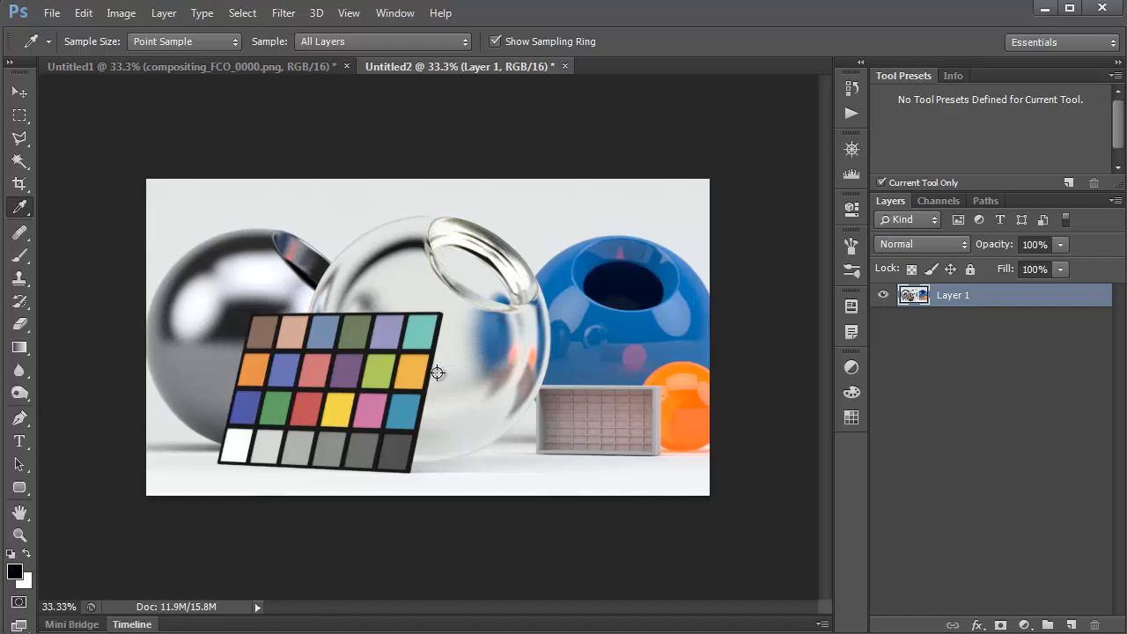
{"action": "key", "text": "alt+Tab"}
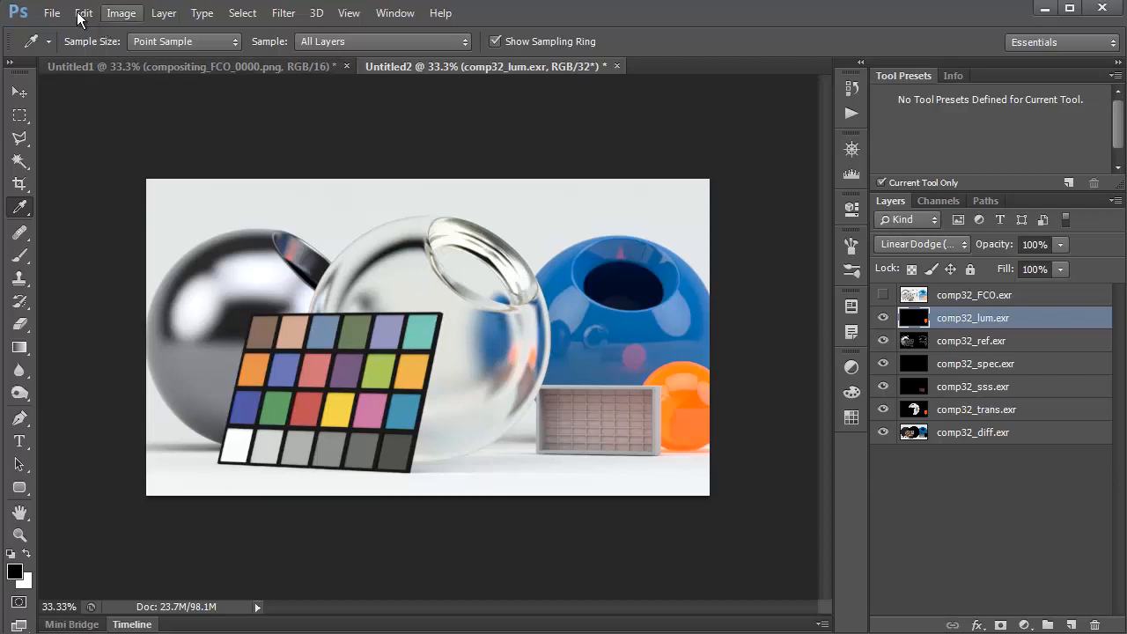
- Convert the six pass layers from comp32_lum.exr down to comp32_diff.exr into one smart object, leaving out comp32_FCO.exr
{"action": "left_click", "coordinate": [956, 438], "text": "shift"}
{"action": "right_click", "coordinate": [945, 315]}
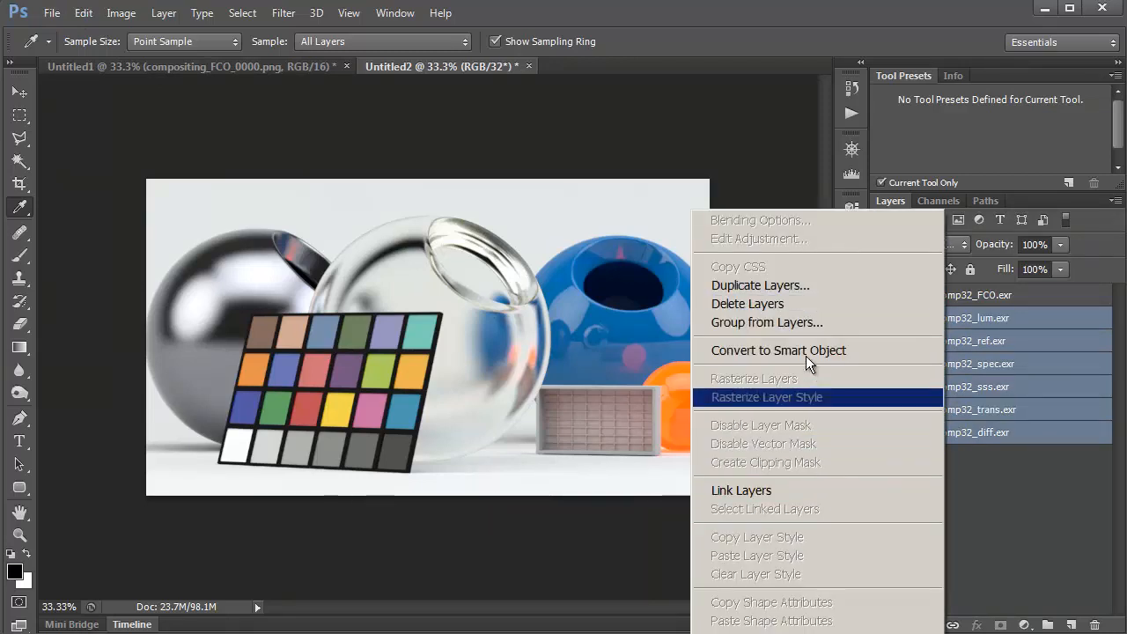
{"action": "left_click", "coordinate": [859, 352]}
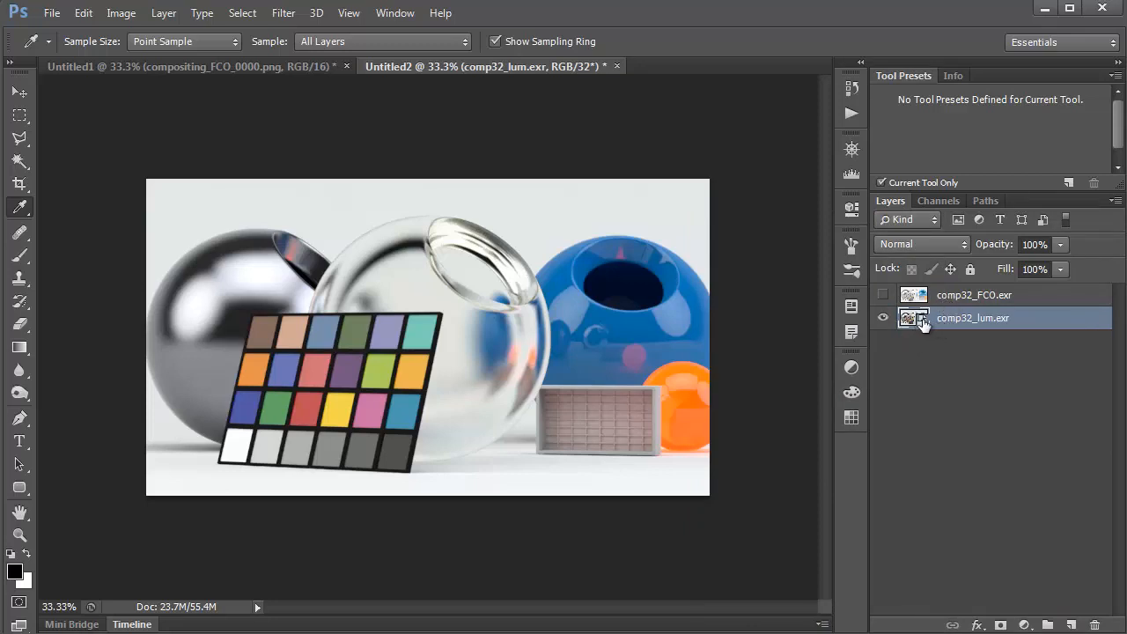
- Convert the EXR document to 16 Bits/Channel without merging its layers
{"action": "left_click", "coordinate": [125, 15]}
{"action": "mouse_move", "coordinate": [146, 34]}
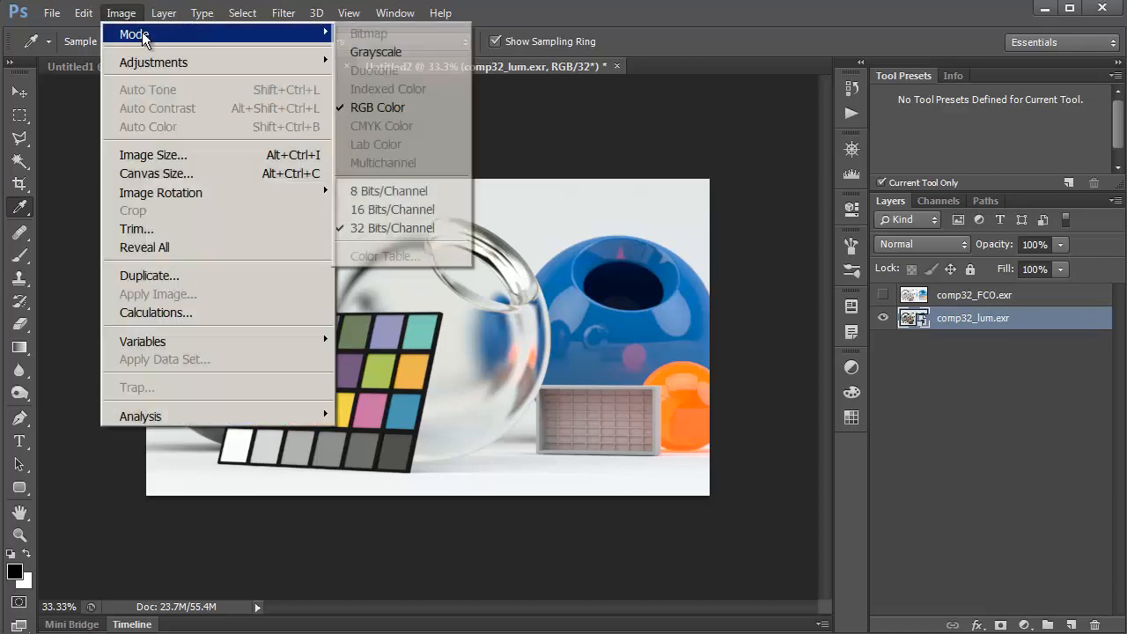
{"action": "left_click", "coordinate": [434, 212]}
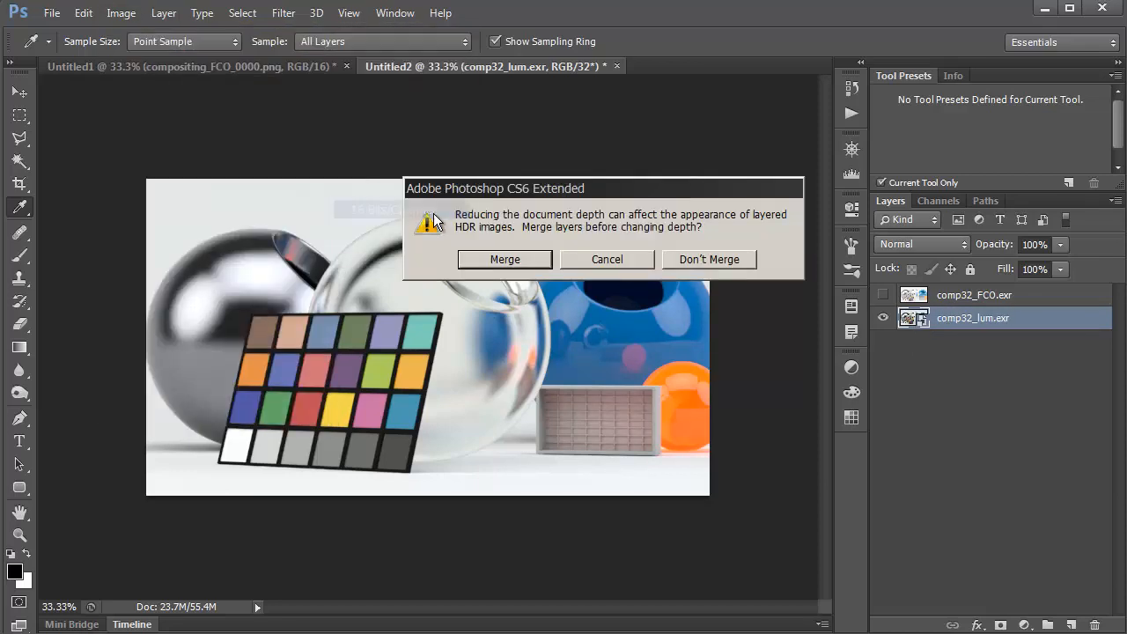
{"action": "left_click", "coordinate": [709, 258]}
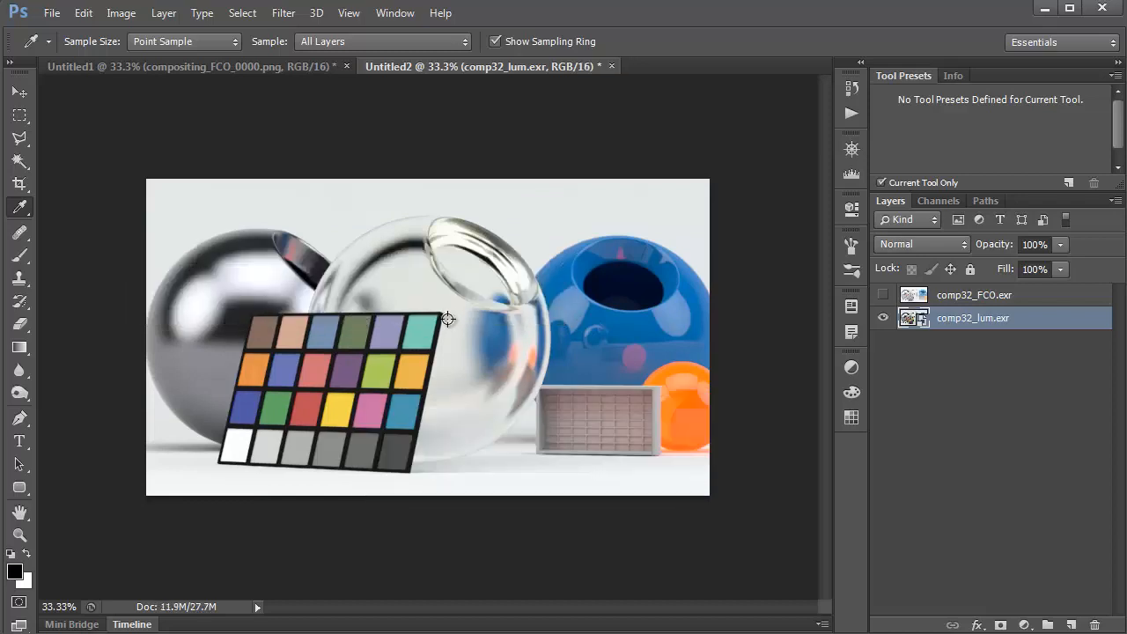
- Check the bit depth of the main document and of the comp32_lum.exr smart object's contents, and close the contents document
{"action": "left_click", "coordinate": [120, 13]}
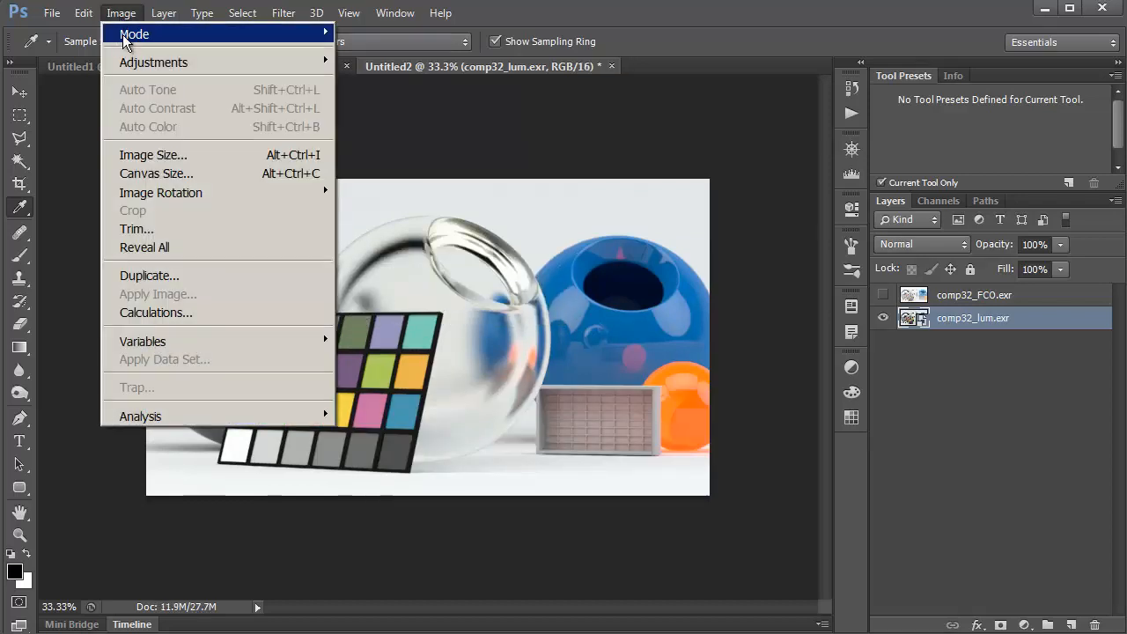
{"action": "mouse_move", "coordinate": [123, 35]}
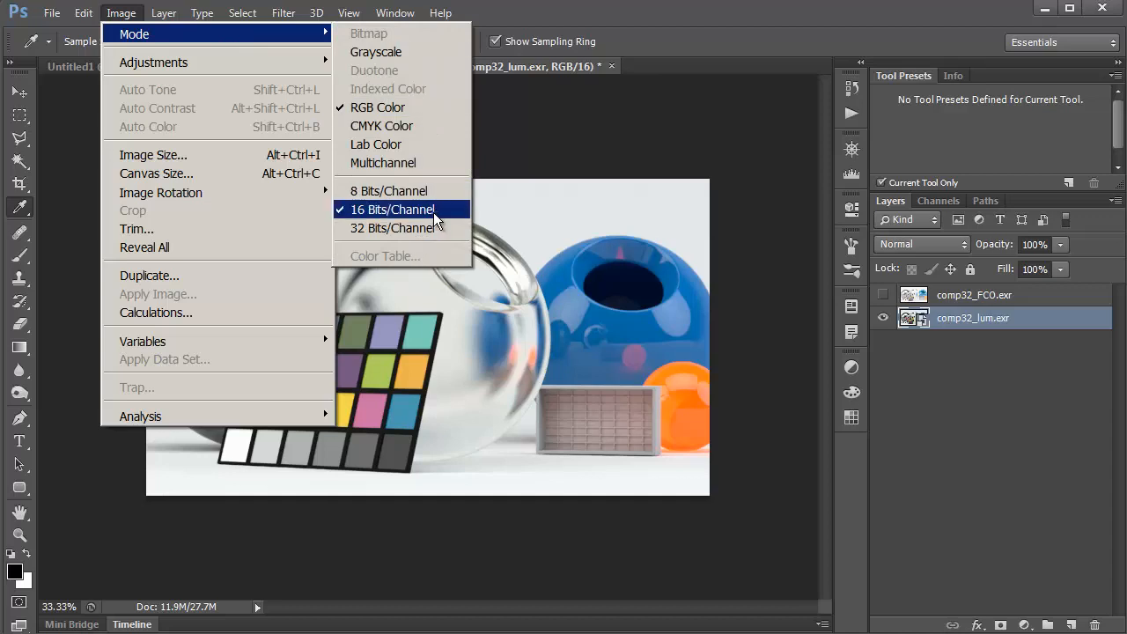
{"action": "left_click", "coordinate": [916, 320]}
{"action": "double_click", "coordinate": [916, 320]}
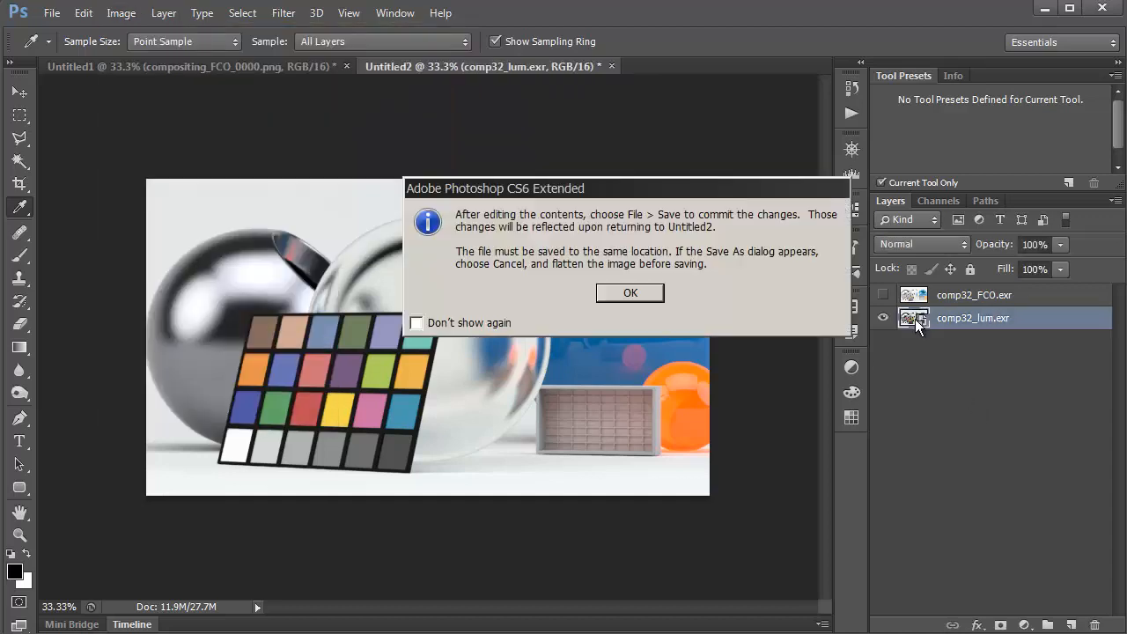
{"action": "left_click", "coordinate": [634, 293]}
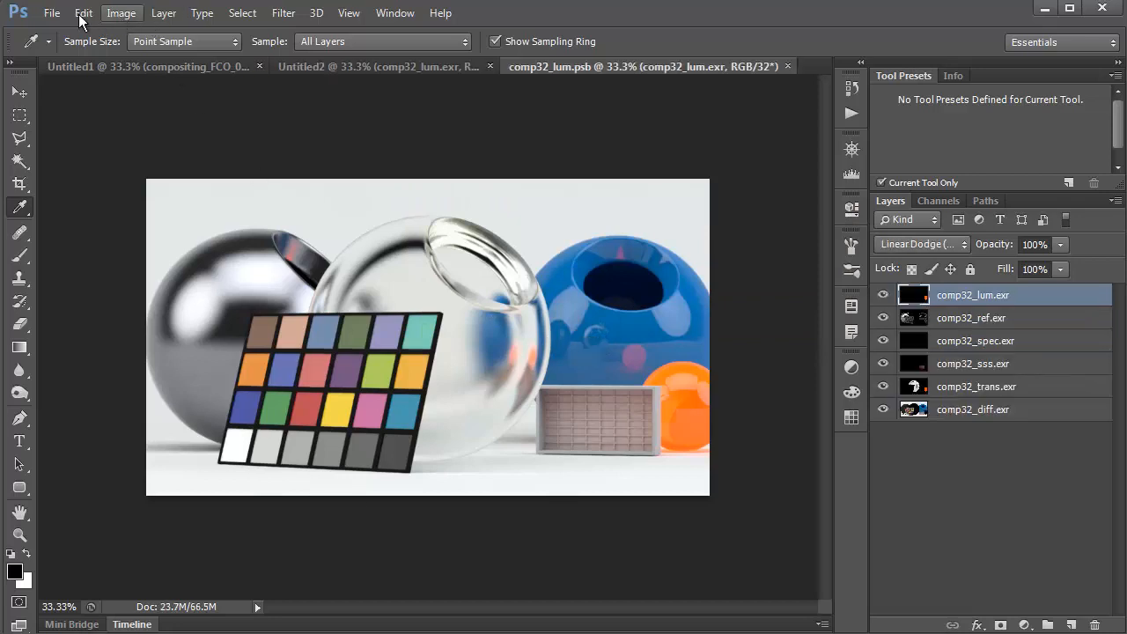
{"action": "left_click", "coordinate": [118, 16]}
{"action": "mouse_move", "coordinate": [176, 35]}
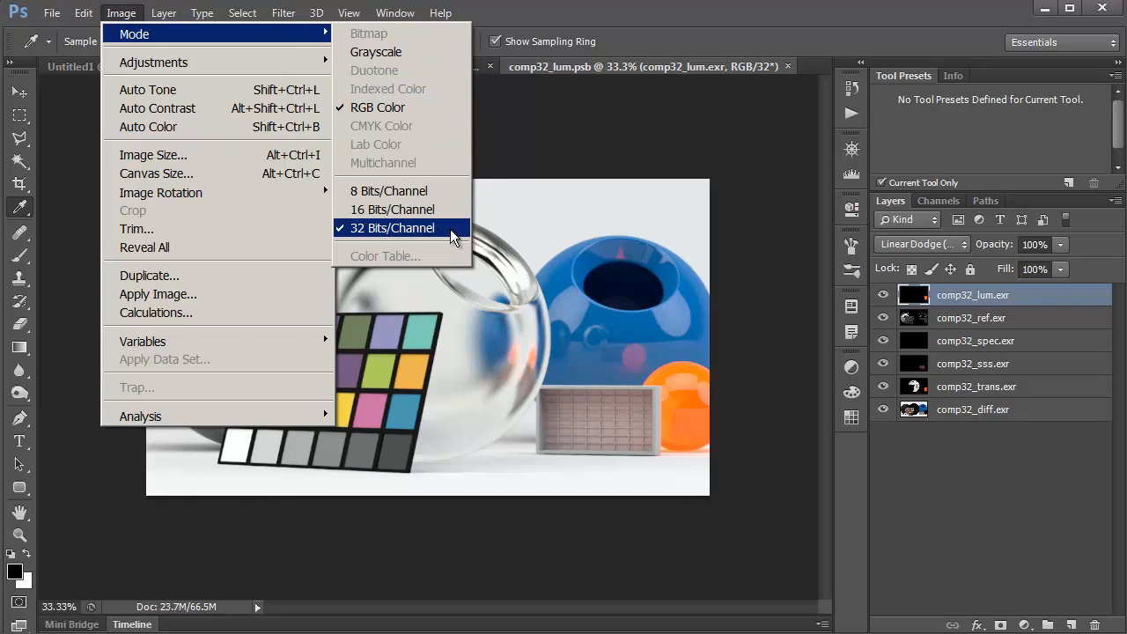
{"action": "left_click", "coordinate": [786, 66]}
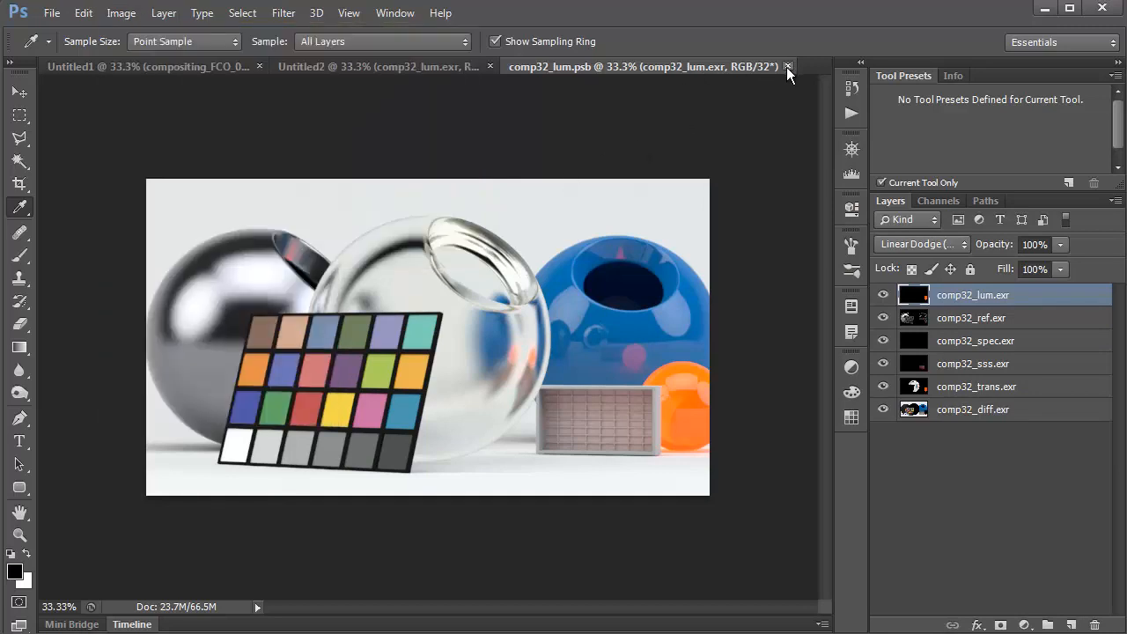